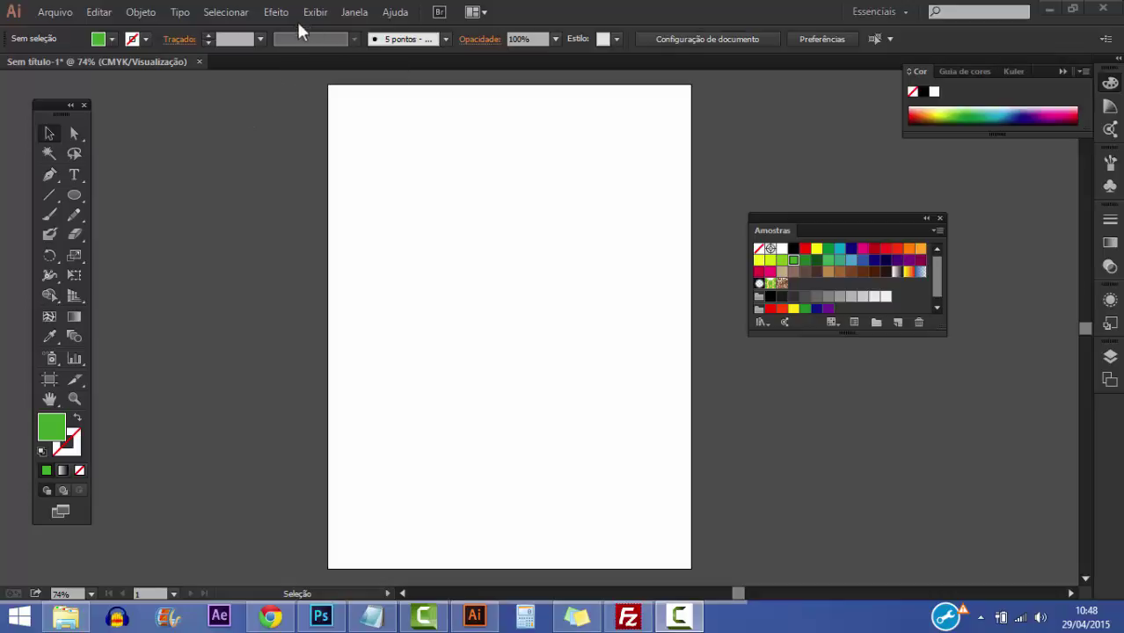
Show the document rulers, hide them once, and show them again
{"action": "left_click", "coordinate": [314, 12]}
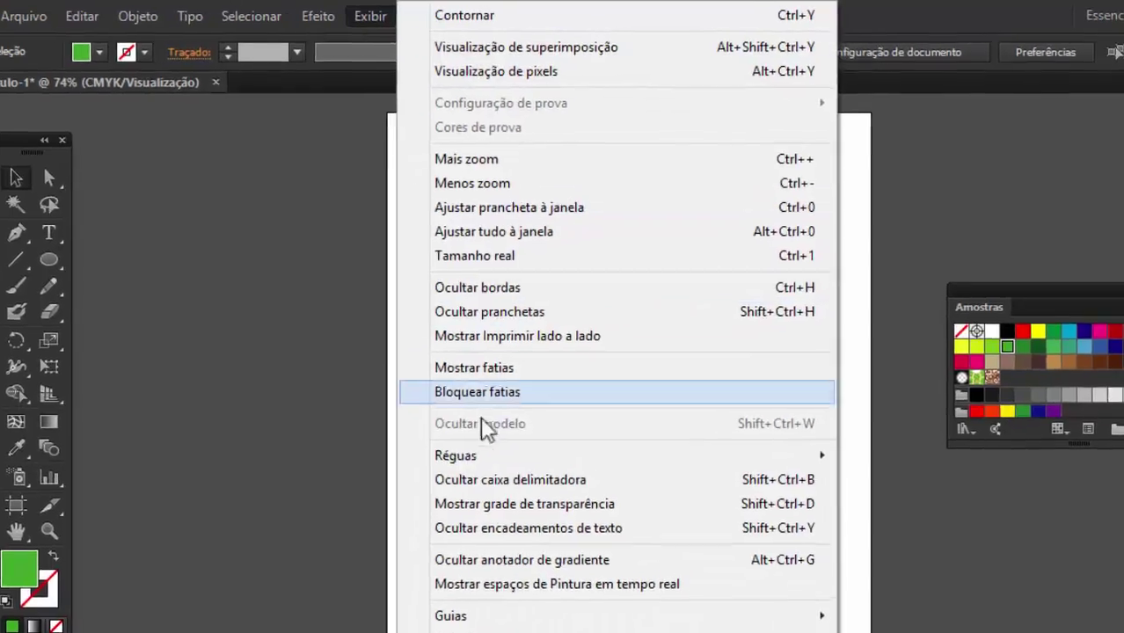
{"action": "mouse_move", "coordinate": [483, 456]}
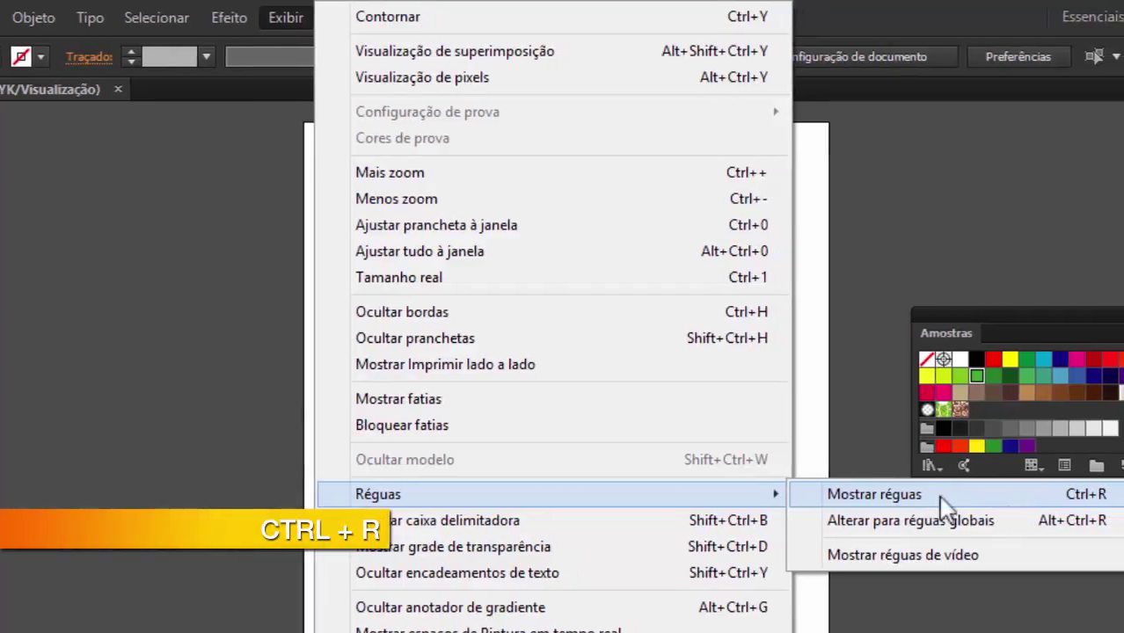
{"action": "left_click", "coordinate": [938, 496]}
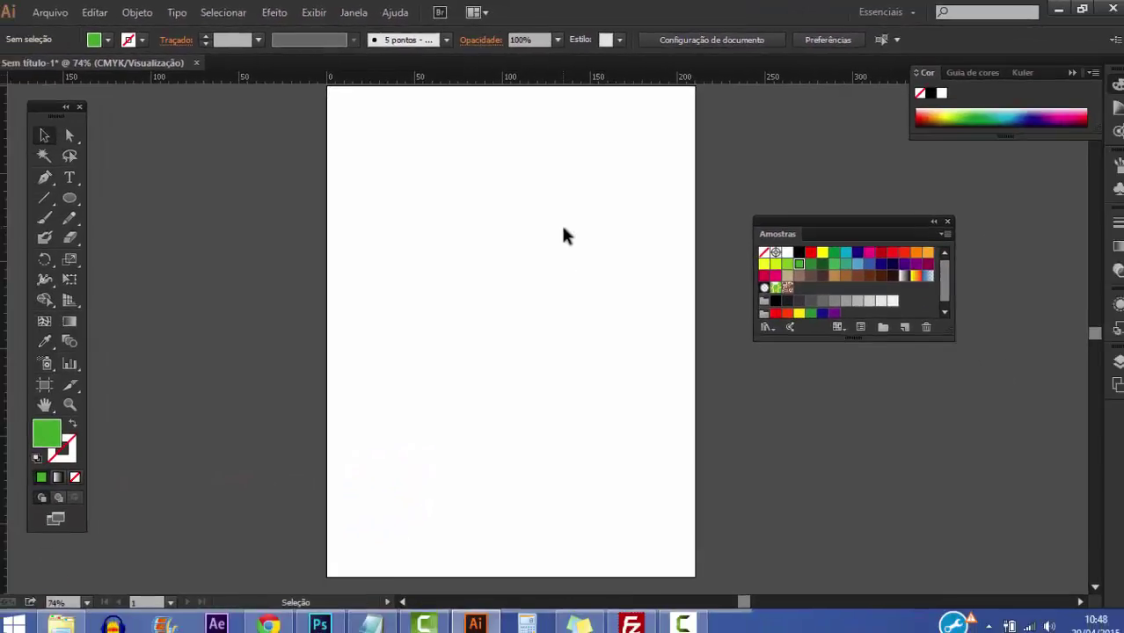
{"action": "key", "text": "ctrl+r"}
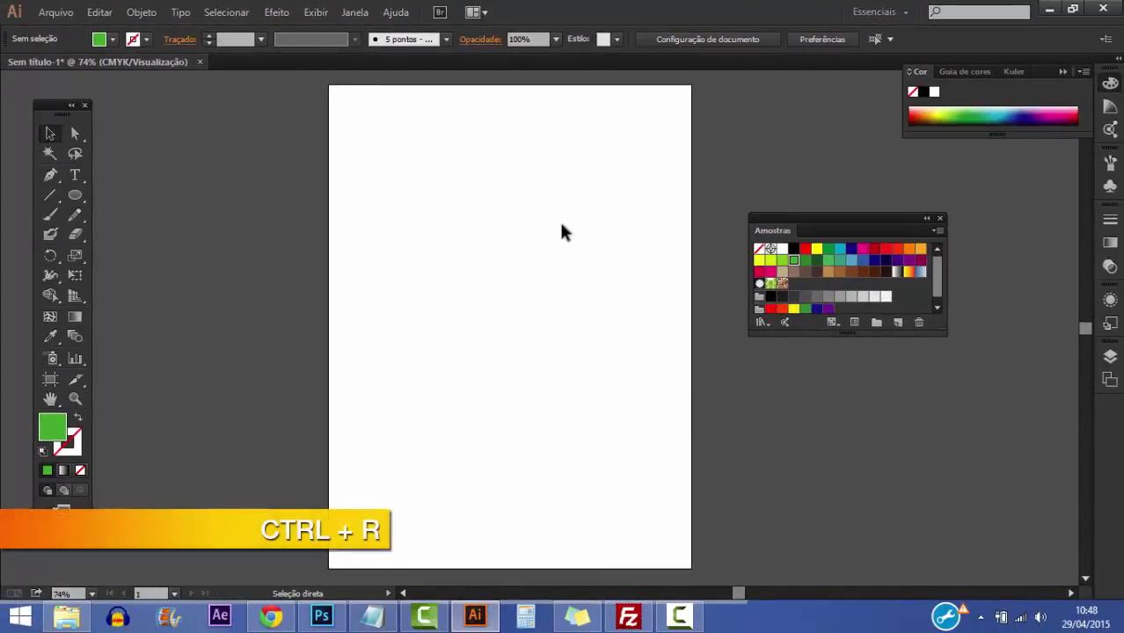
{"action": "key", "text": "ctrl+r"}
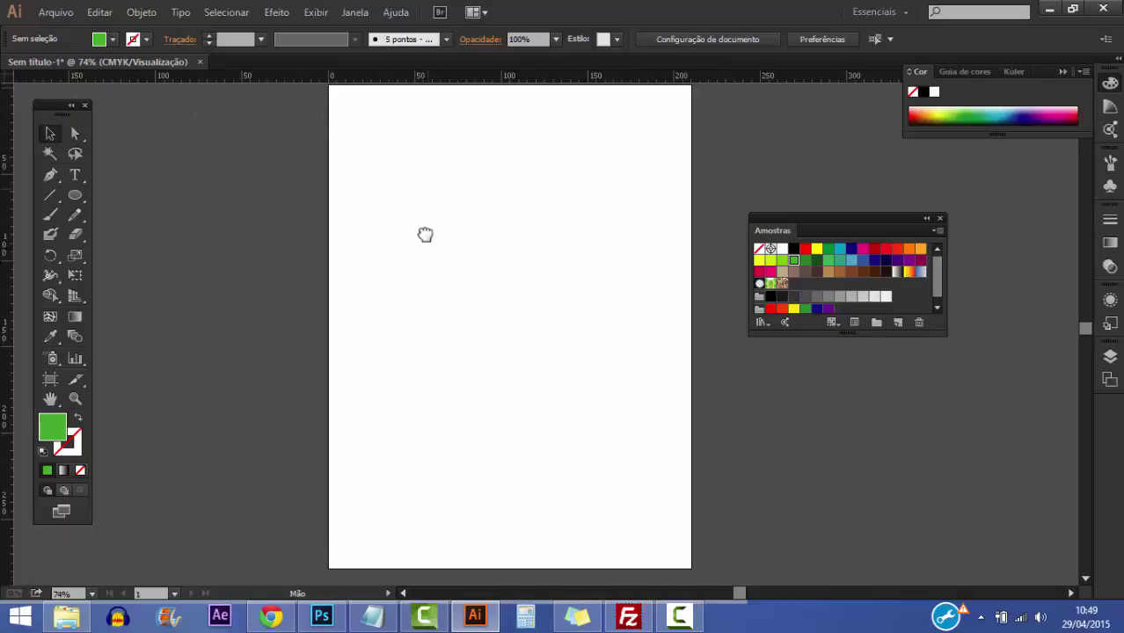
Examine the measurement units available for the horizontal ruler
{"action": "left_click_drag", "start_coordinate": [424, 231], "coordinate": [450, 268]}
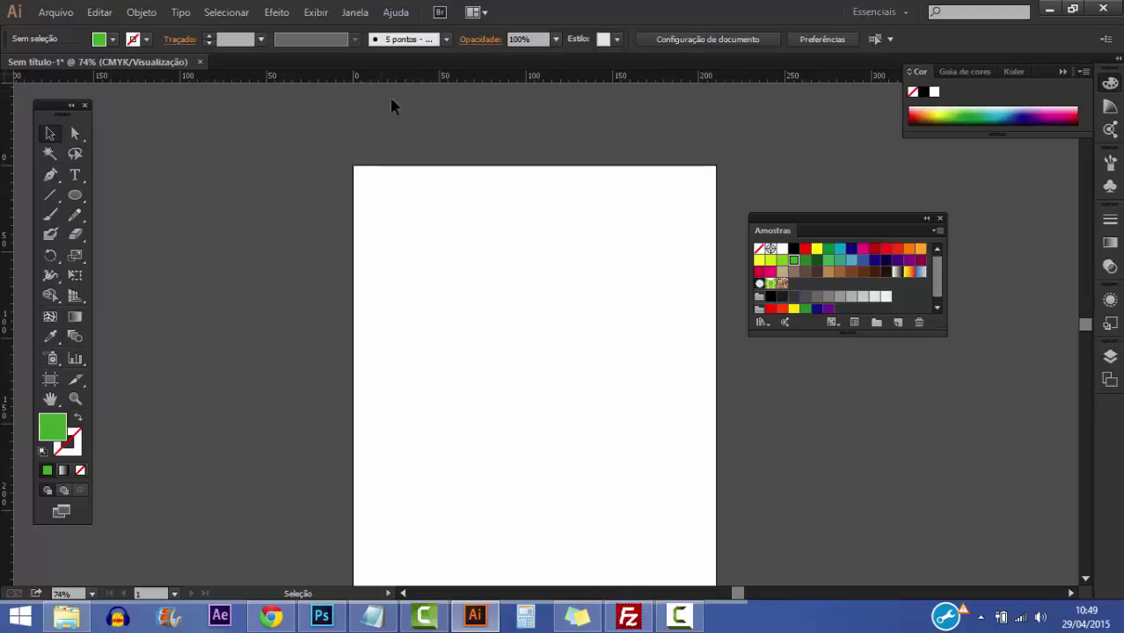
{"action": "right_click", "coordinate": [467, 81]}
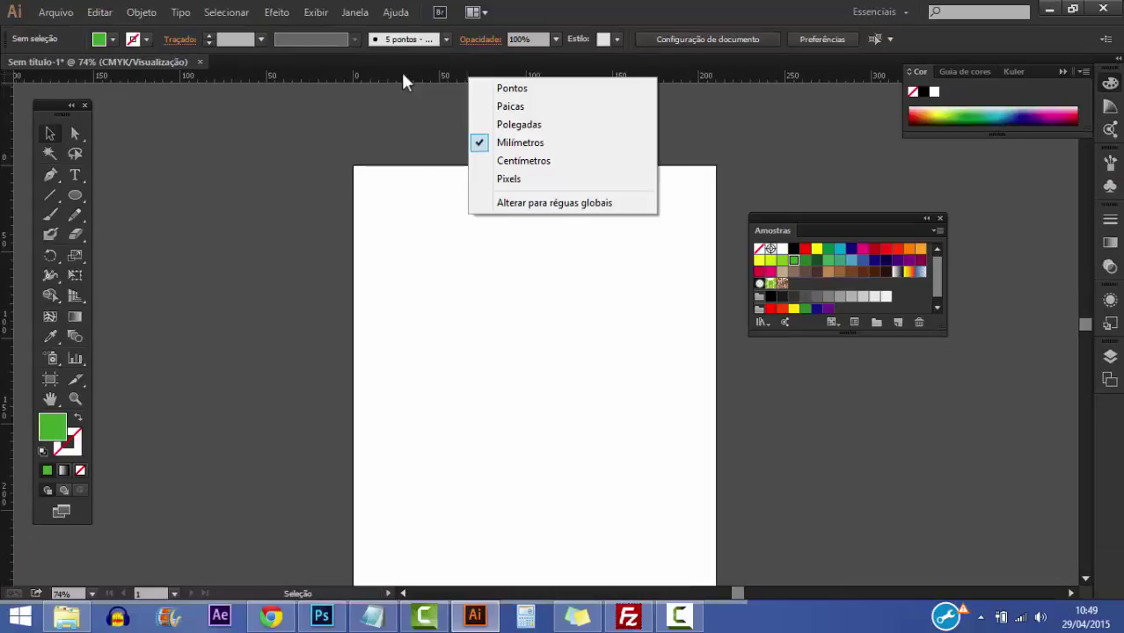
{"action": "left_click", "coordinate": [402, 73]}
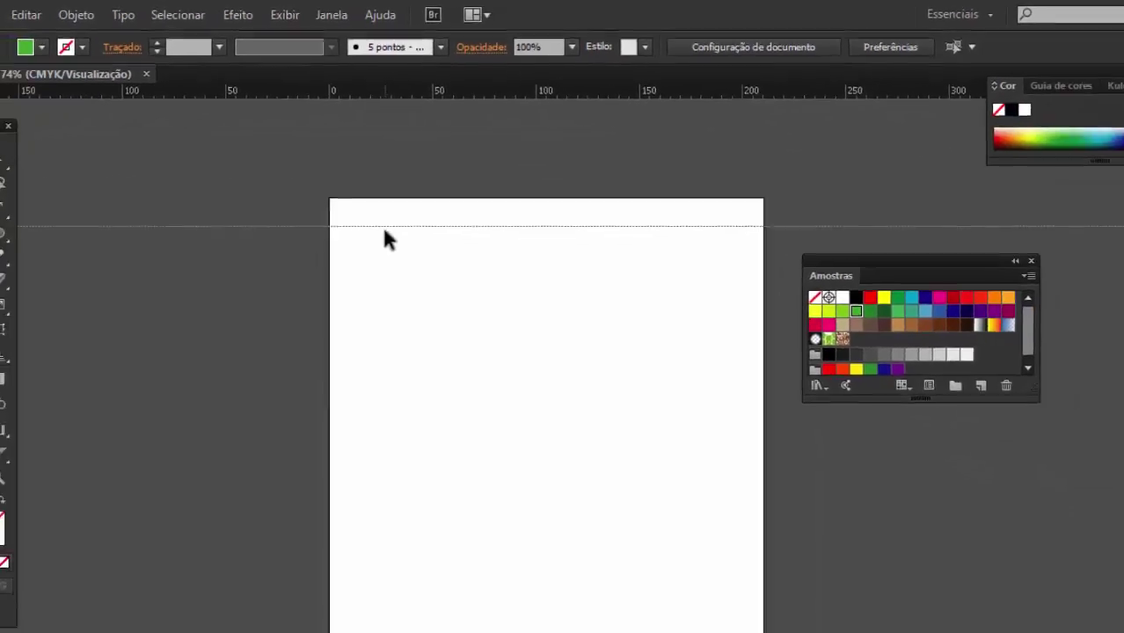
Place a horizontal guide across the artboard and set its Y position to 100 mm
{"action": "left_click_drag", "start_coordinate": [392, 250], "coordinate": [388, 261]}
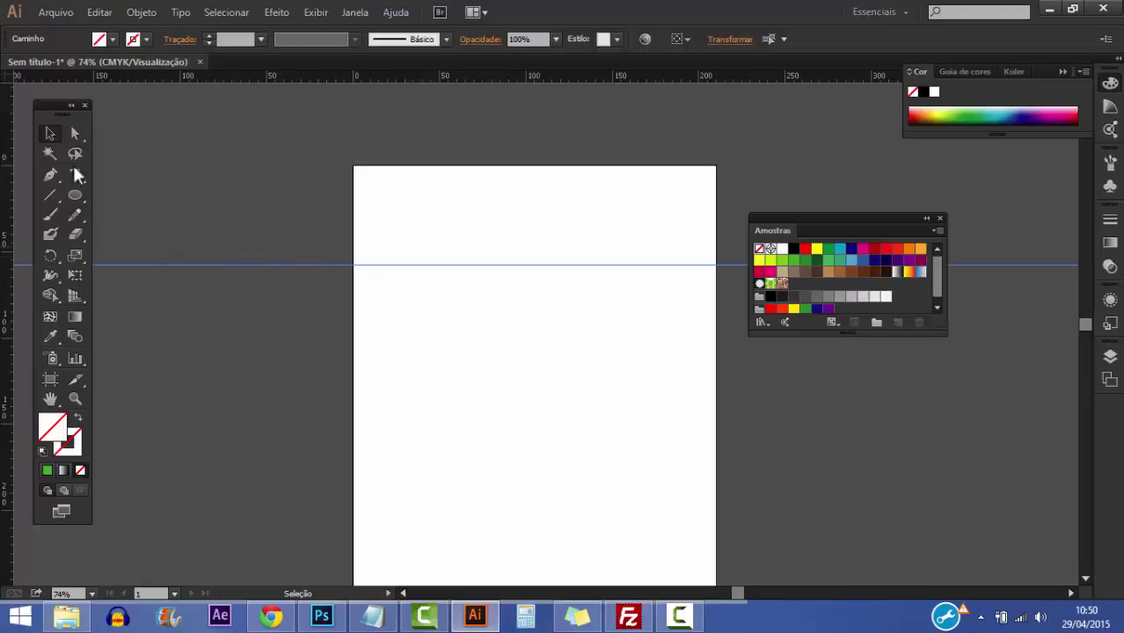
{"action": "left_click_drag", "start_coordinate": [53, 105], "coordinate": [113, 108]}
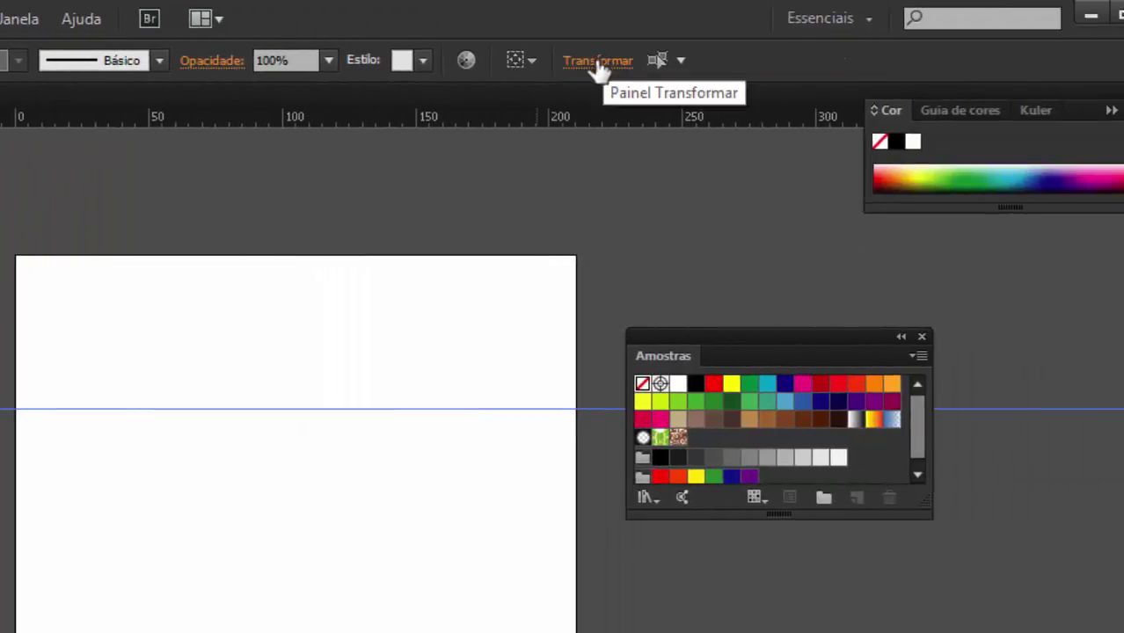
{"action": "left_click", "coordinate": [598, 63]}
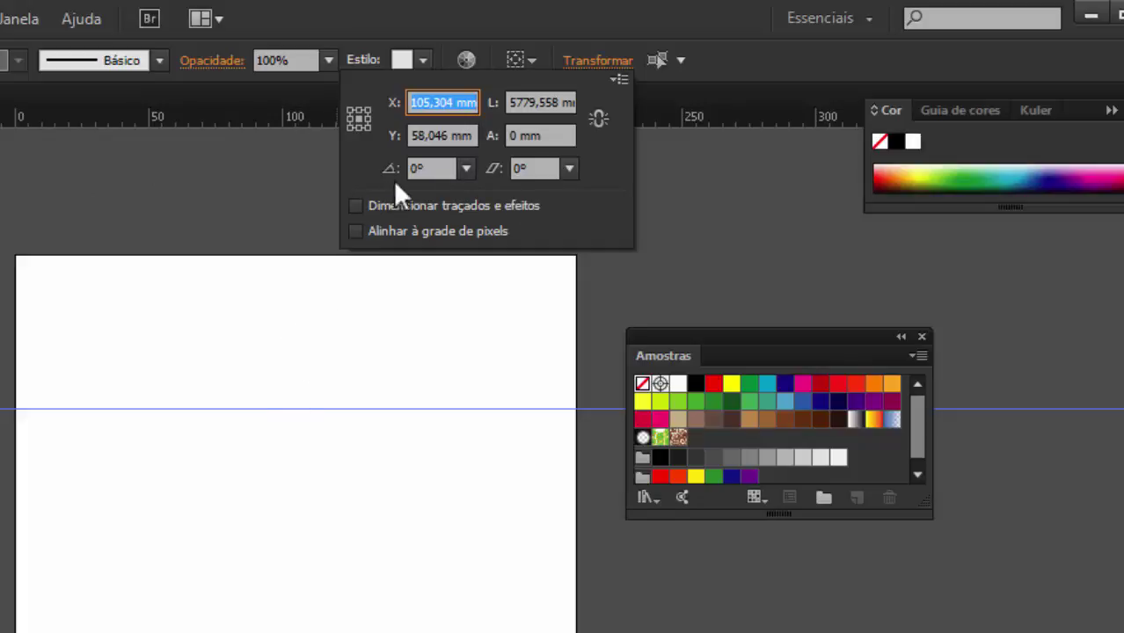
{"action": "double_click", "coordinate": [444, 134]}
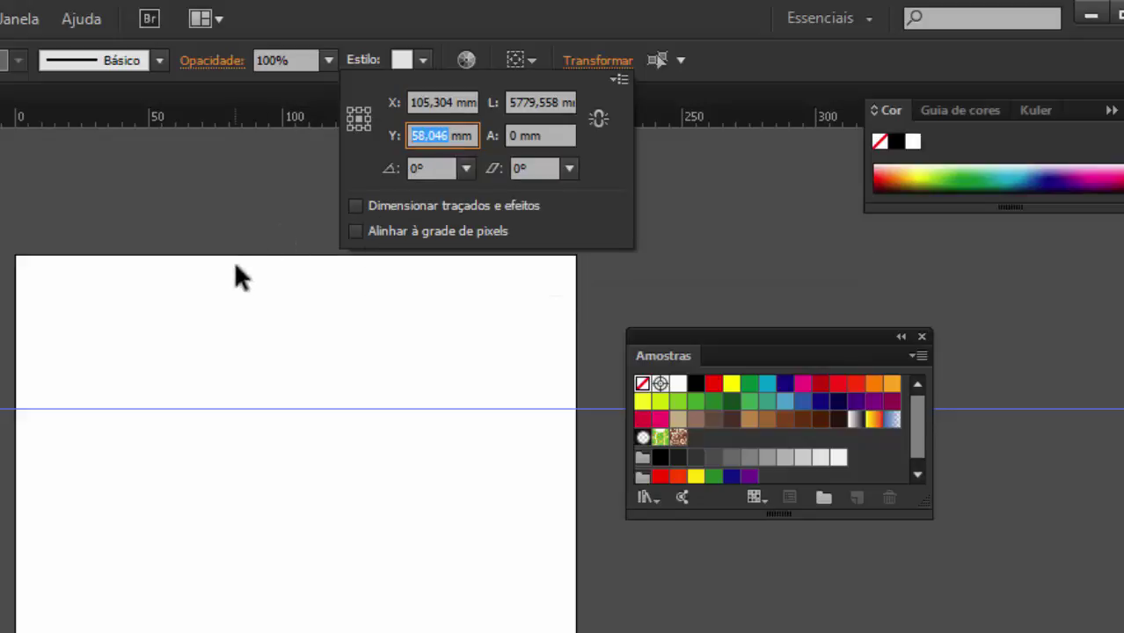
{"action": "type", "text": "100"}
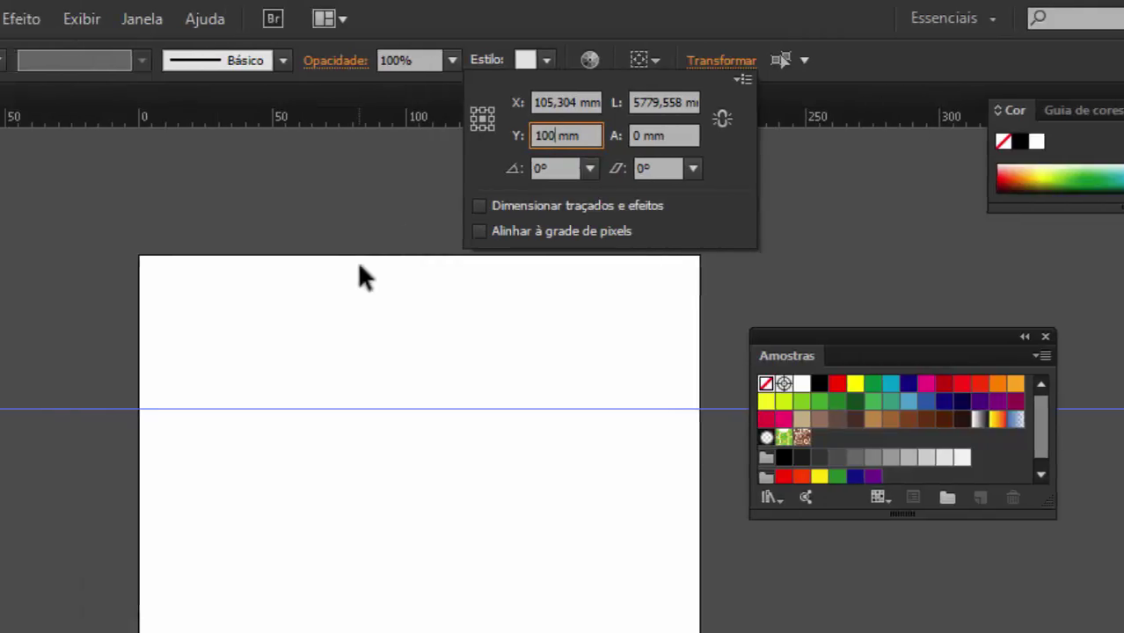
{"action": "key", "text": "Return"}
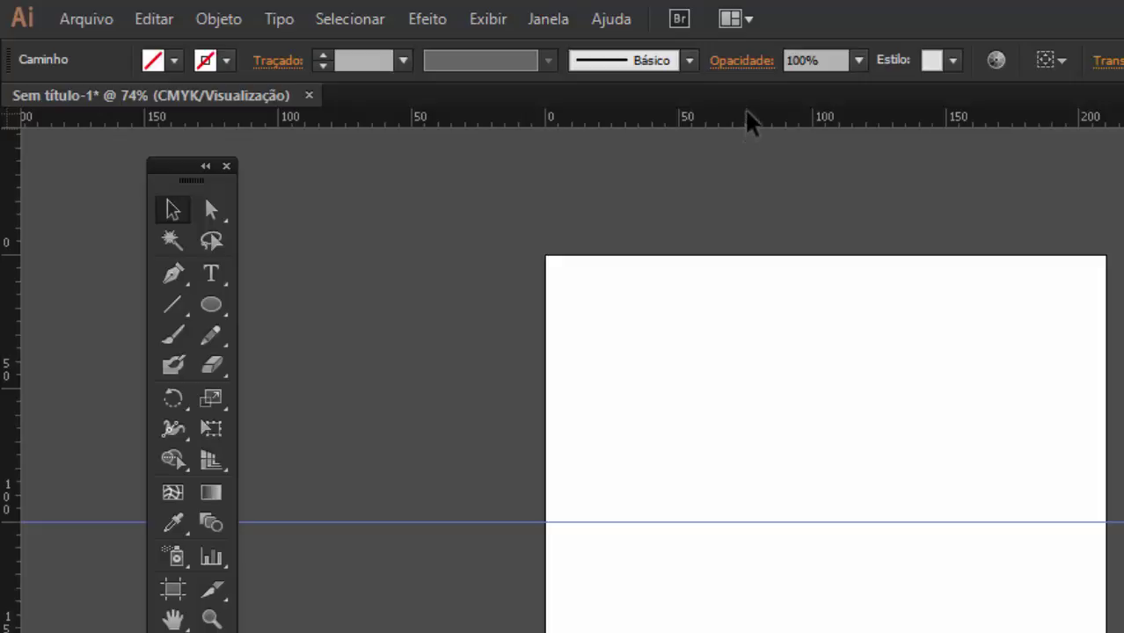
Add a second horizontal guide and set its Y position to 150 mm
{"action": "left_click_drag", "start_coordinate": [748, 121], "coordinate": [753, 321]}
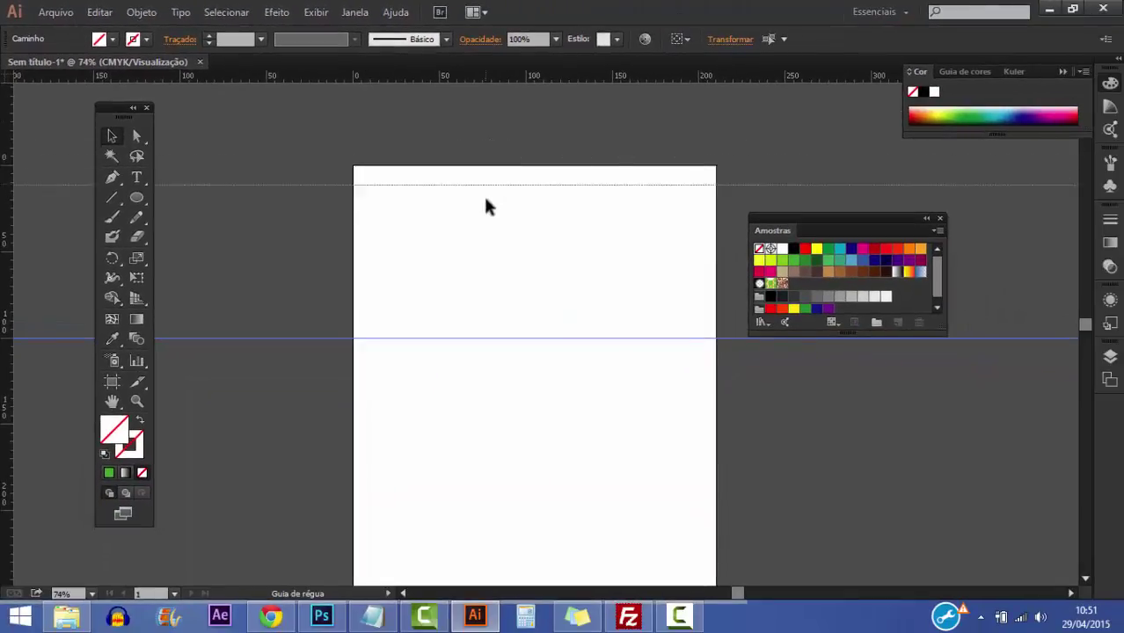
{"action": "left_click_drag", "start_coordinate": [486, 199], "coordinate": [484, 233]}
{"action": "left_click", "coordinate": [730, 39]}
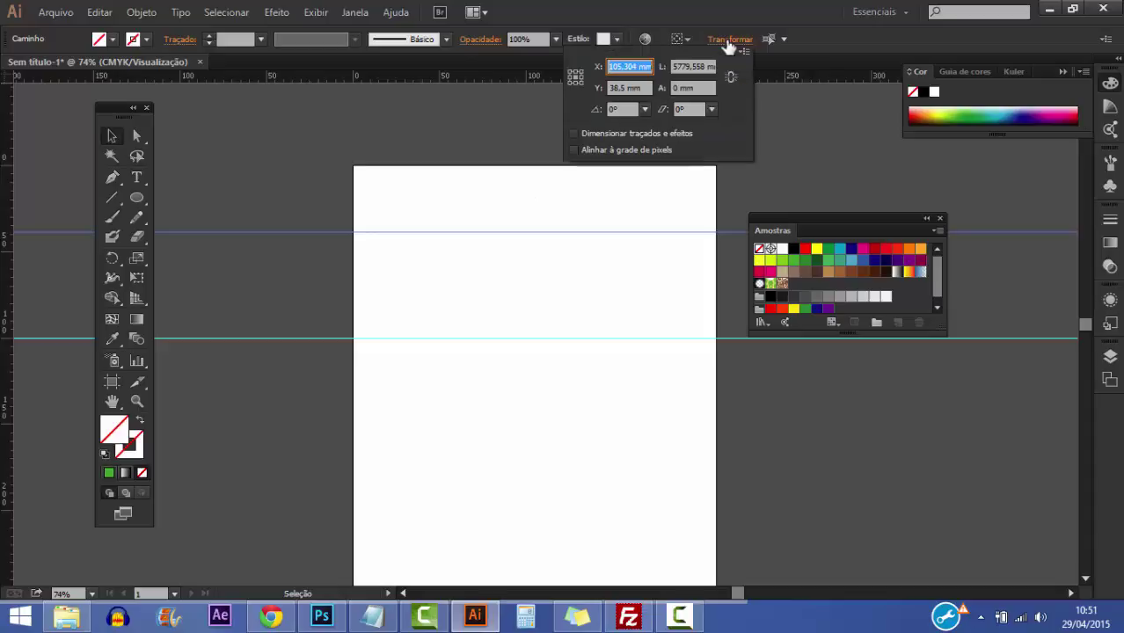
{"action": "left_click", "coordinate": [620, 88]}
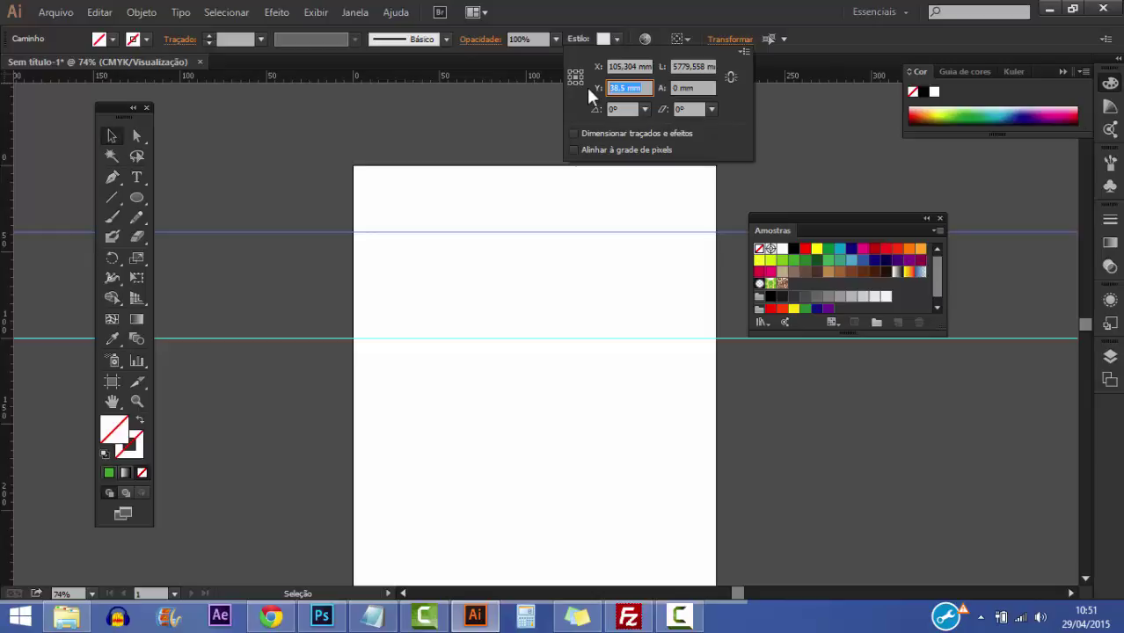
{"action": "type", "text": "150"}
{"action": "key", "text": "Return"}
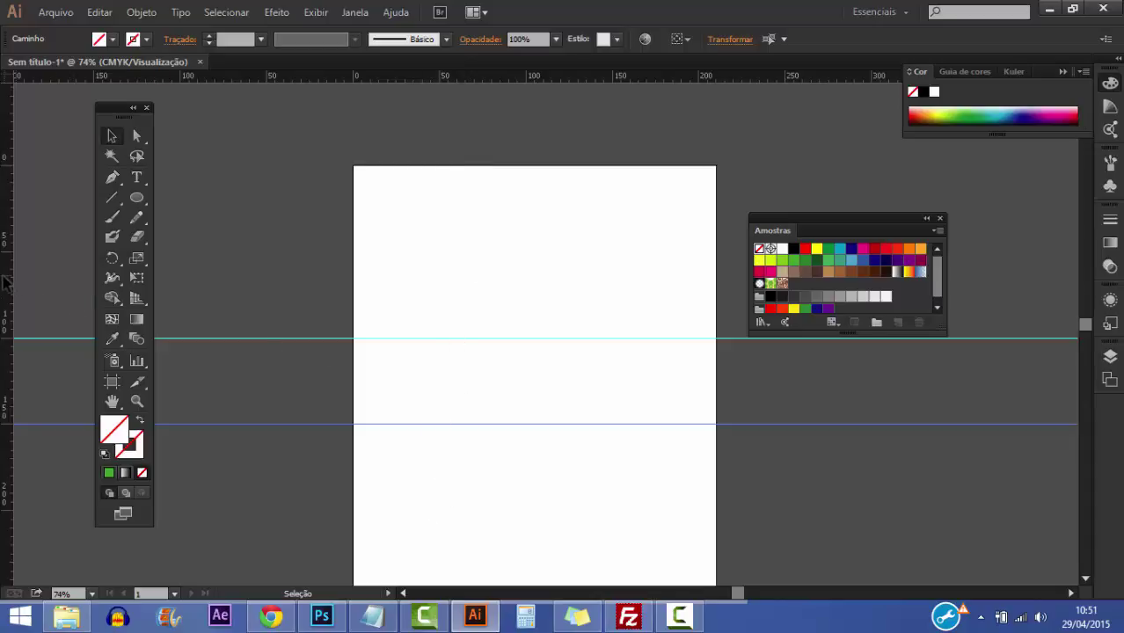
Add a vertical guide across the artboard and set its X position to 50 mm
{"action": "left_click_drag", "start_coordinate": [3, 276], "coordinate": [464, 282]}
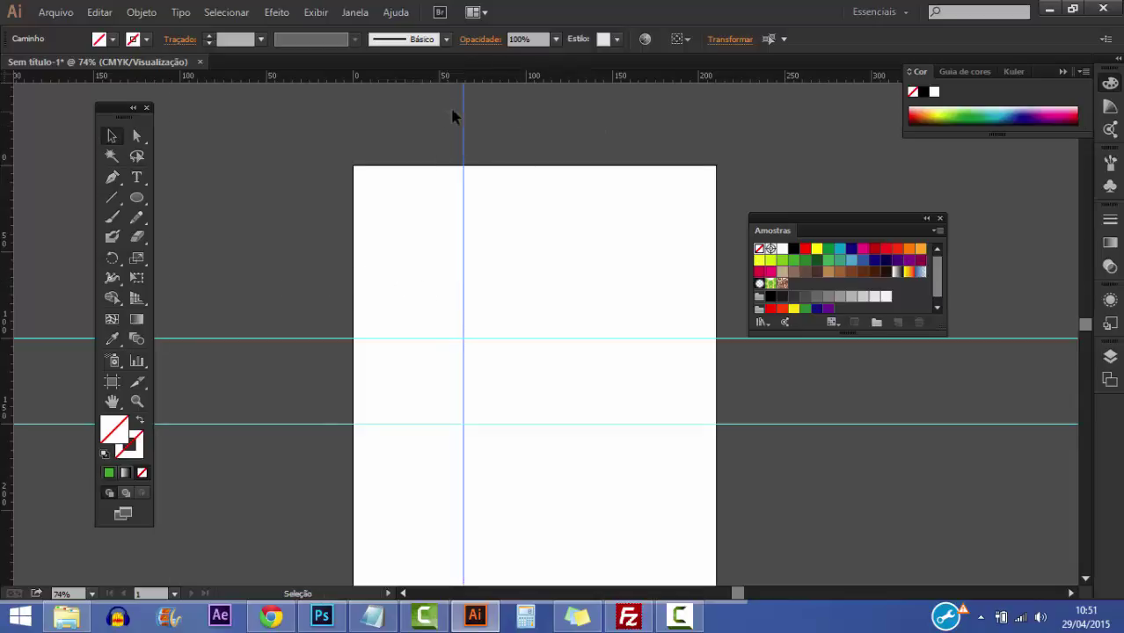
{"action": "left_click", "coordinate": [730, 41]}
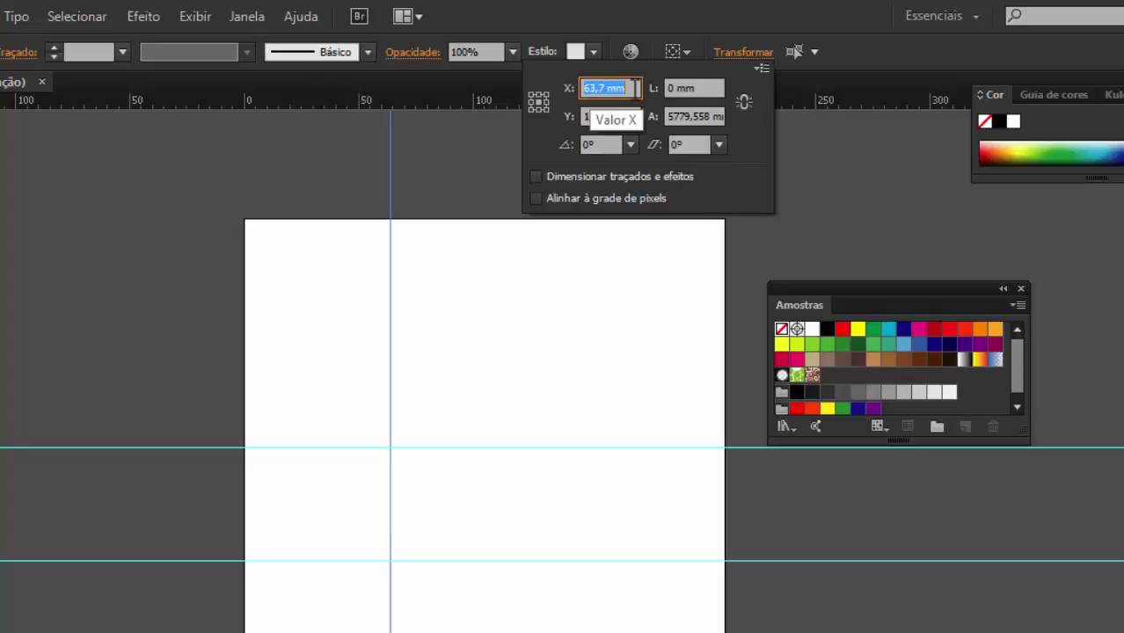
{"action": "type", "text": "50"}
{"action": "key", "text": "Return"}
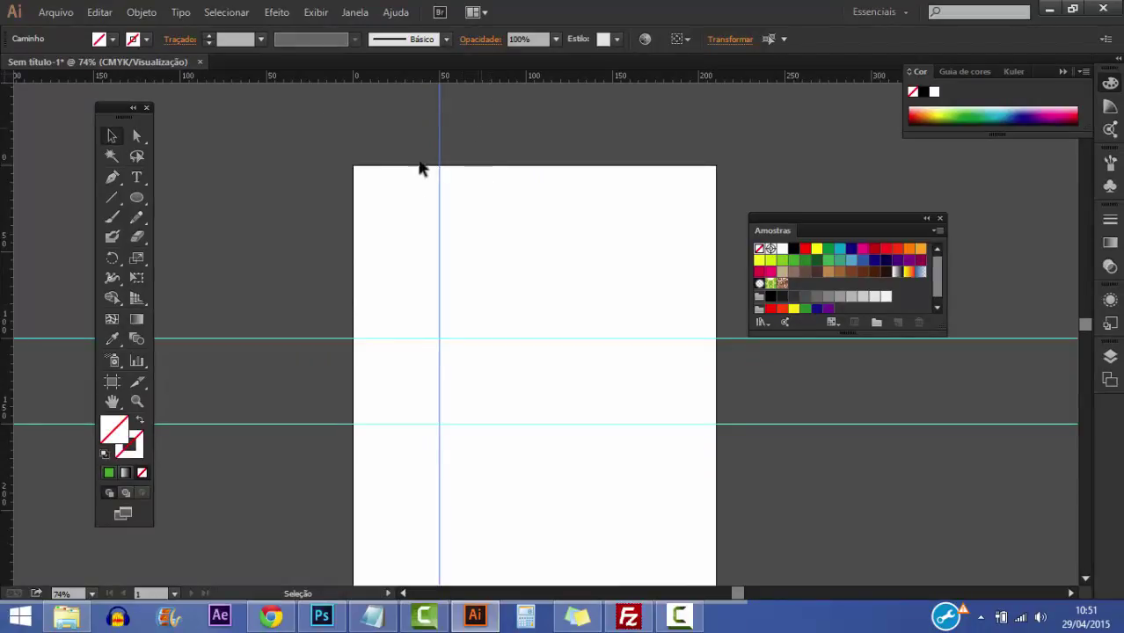
Add a second vertical guide and set its X position to 100 mm
{"action": "left_click_drag", "start_coordinate": [11, 201], "coordinate": [533, 204]}
{"action": "left_click", "coordinate": [725, 39]}
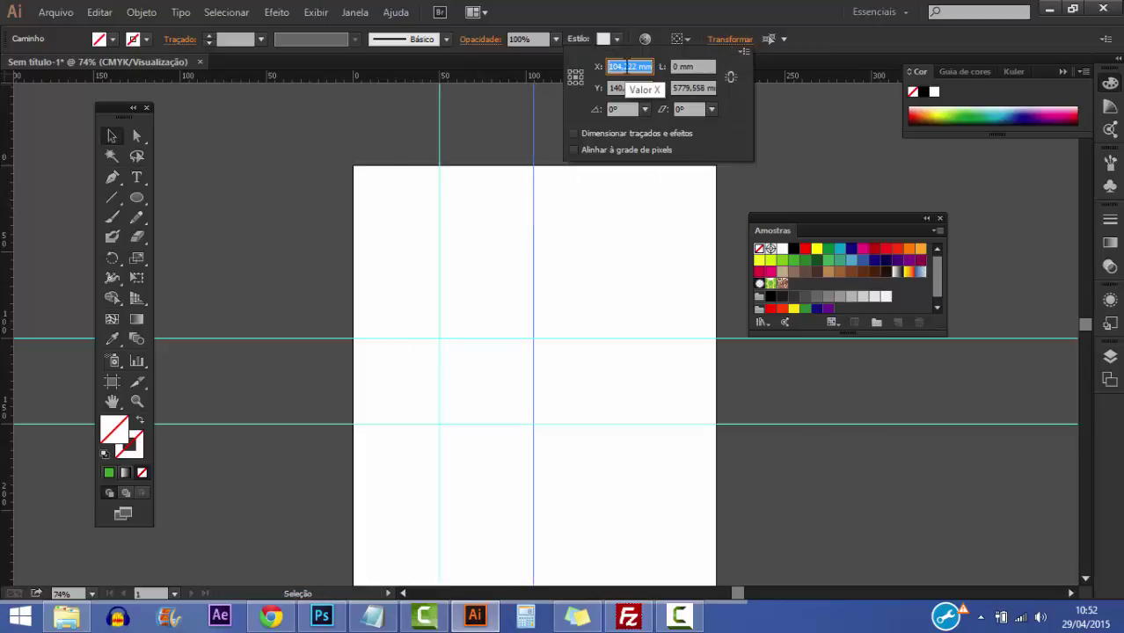
{"action": "type", "text": "100"}
{"action": "key", "text": "Return"}
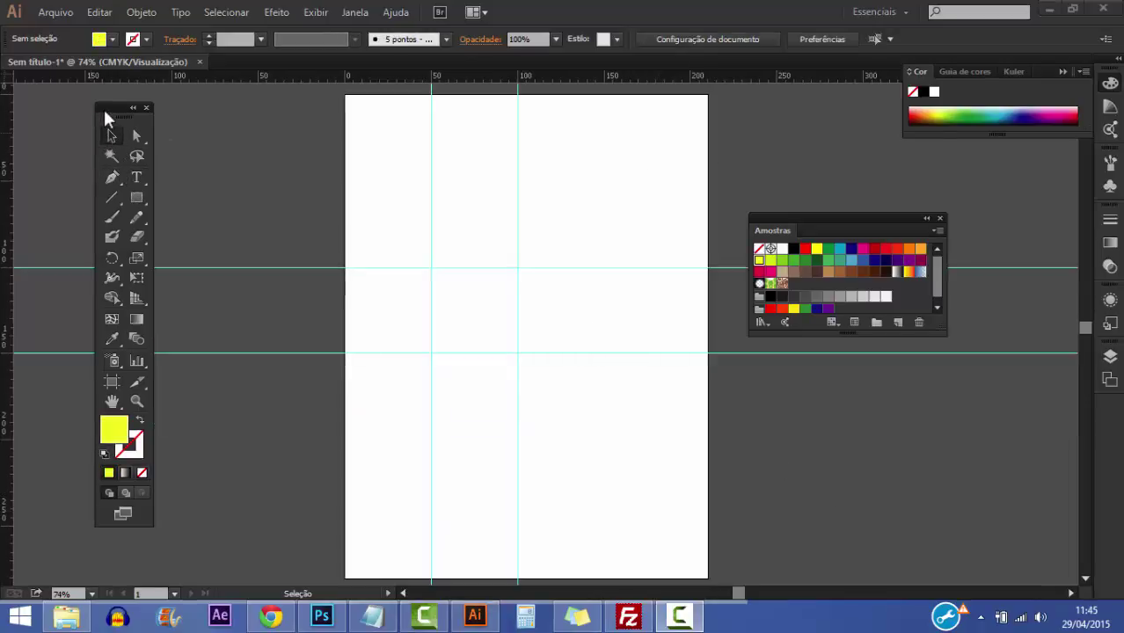
Draw two yellow rectangles starting at the 100 mm vertical guide, one above the upper horizontal guide and one below the lower horizontal guide
{"action": "left_click_drag", "start_coordinate": [132, 109], "coordinate": [283, 146]}
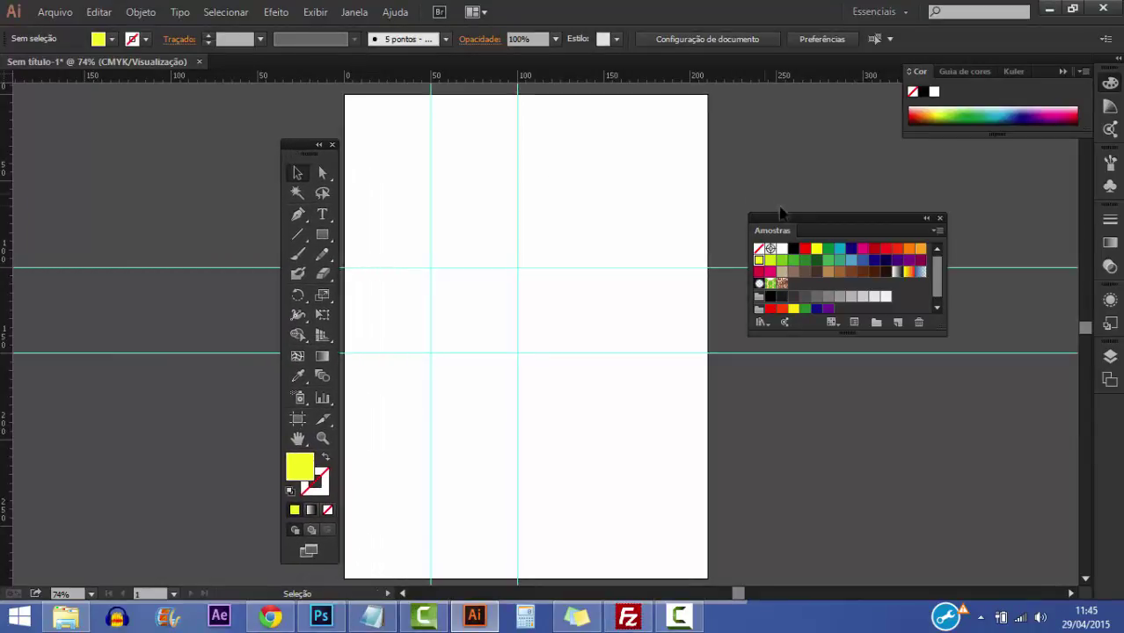
{"action": "left_click_drag", "start_coordinate": [782, 220], "coordinate": [743, 307]}
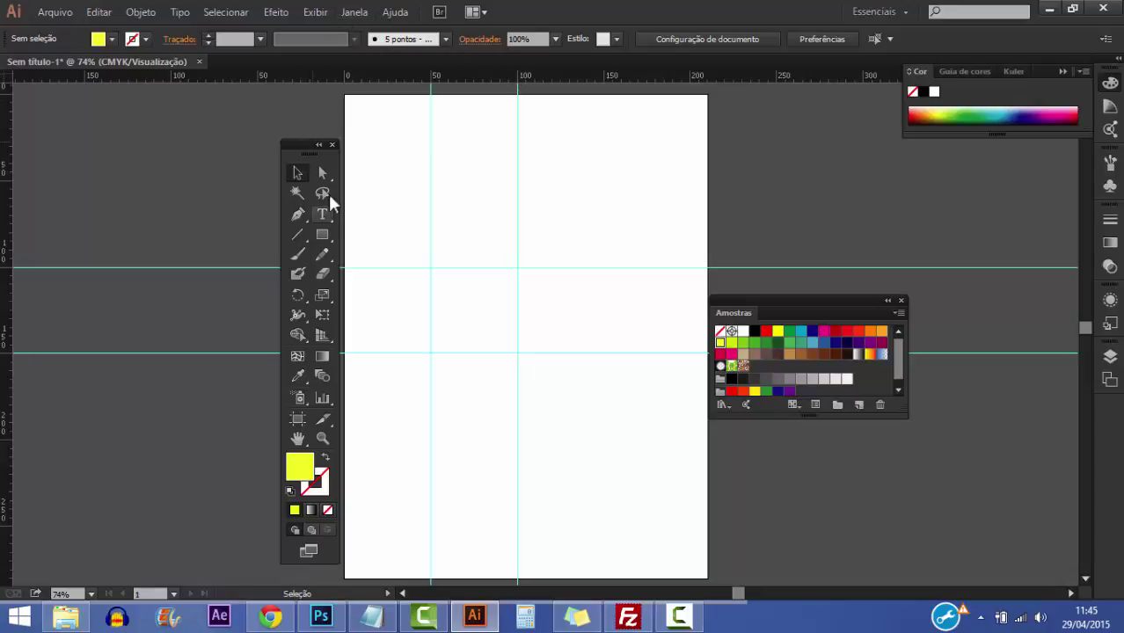
{"action": "left_click", "coordinate": [322, 234]}
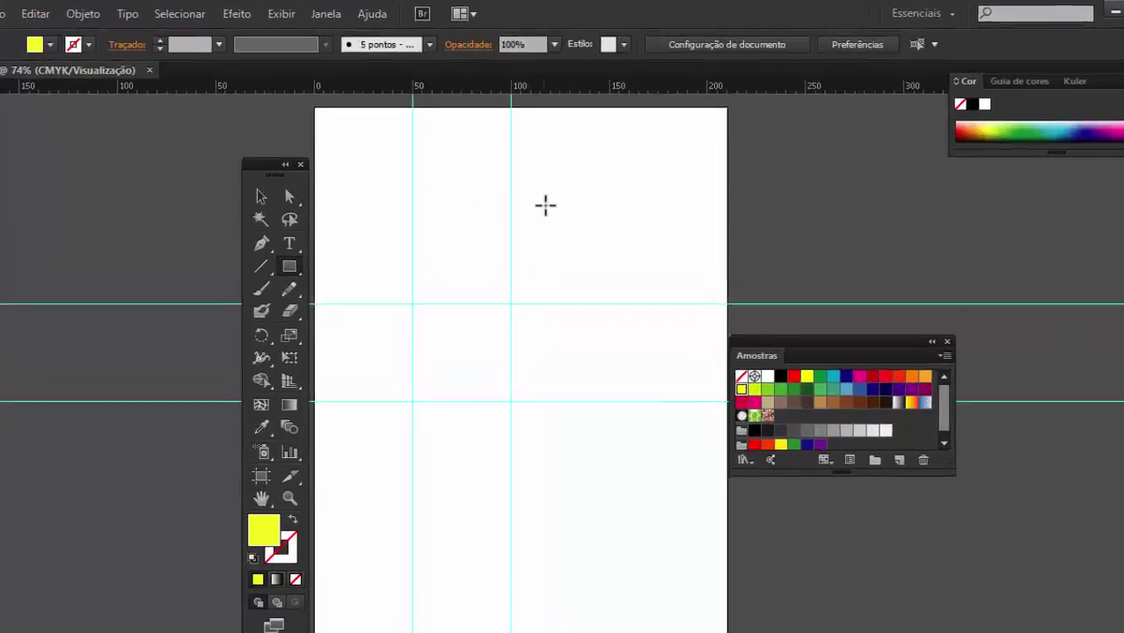
{"action": "left_click_drag", "start_coordinate": [582, 192], "coordinate": [523, 297]}
{"action": "left_click_drag", "start_coordinate": [505, 413], "coordinate": [490, 423]}
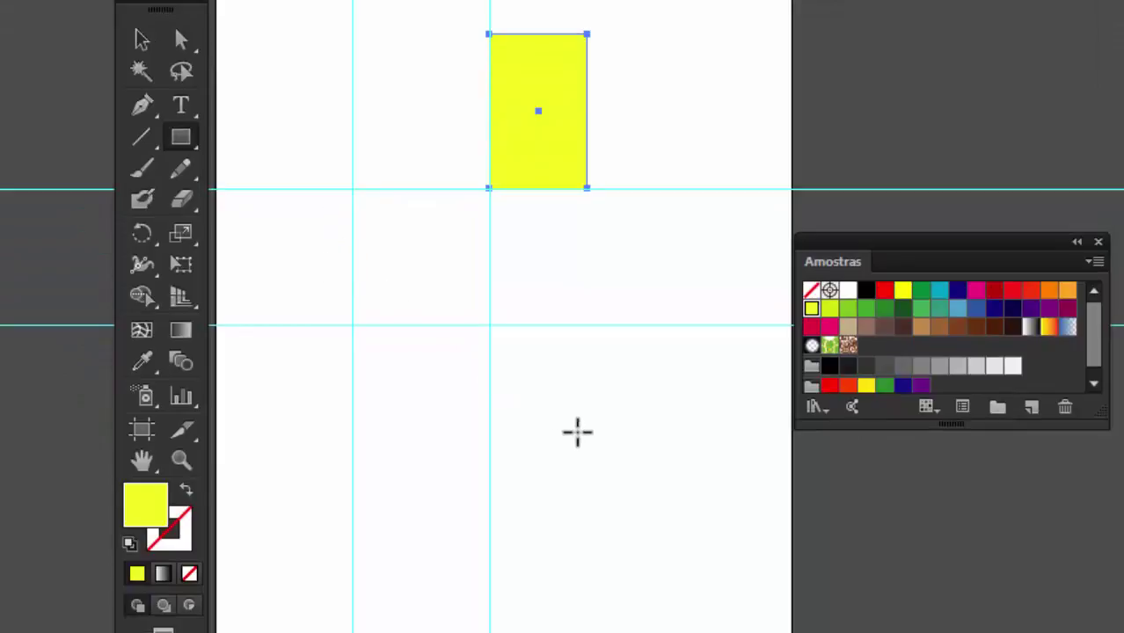
{"action": "left_click_drag", "start_coordinate": [594, 445], "coordinate": [490, 325]}
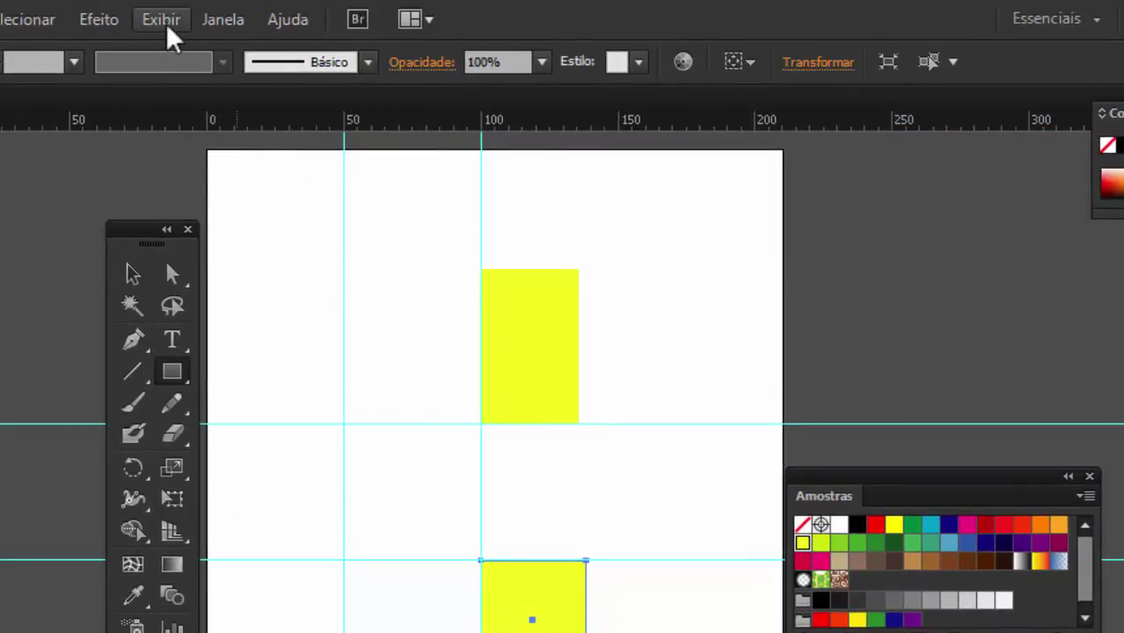
Turn on smart guides and draw a rectangle about 33 × 56 mm, level with the upper rectangle and ending at the 50 mm and 100 mm guides' intersection
{"action": "left_click", "coordinate": [167, 28]}
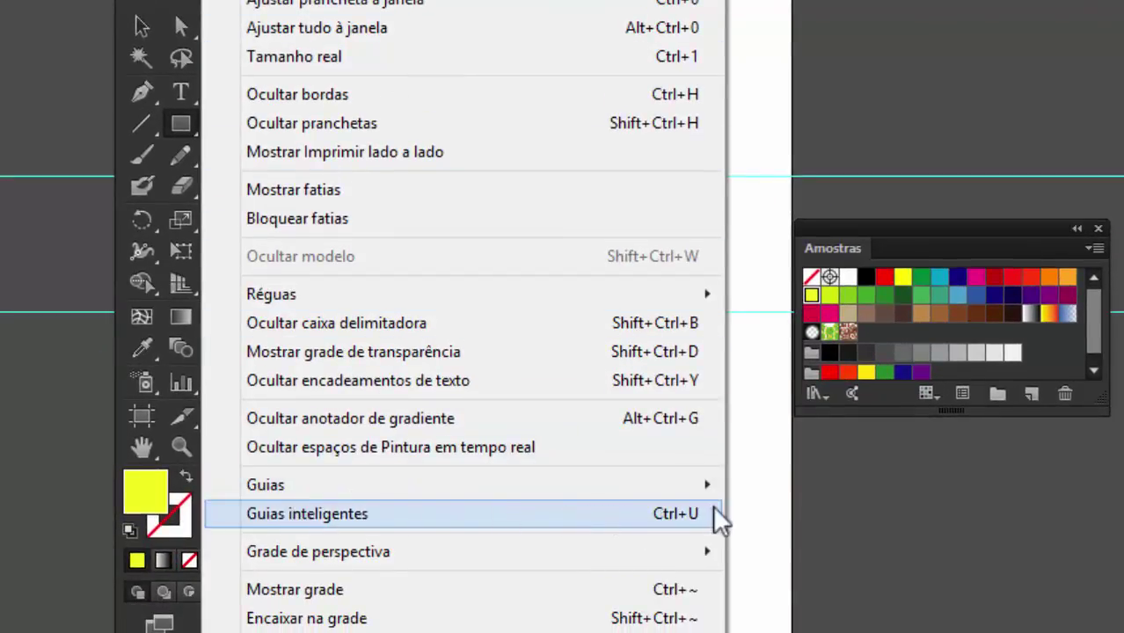
{"action": "left_click", "coordinate": [666, 514]}
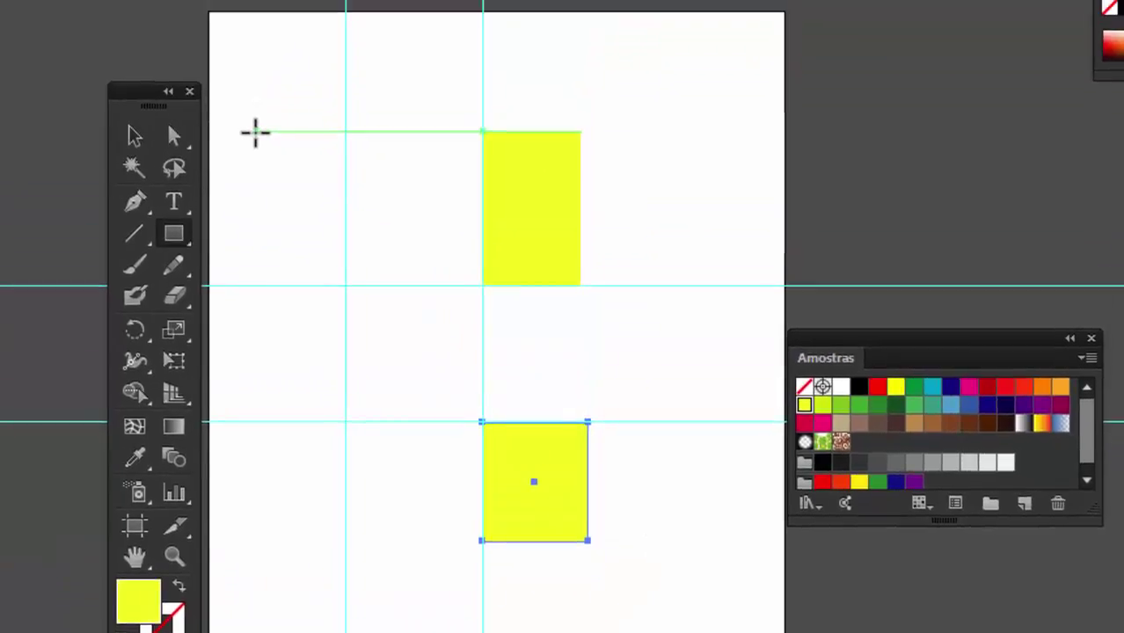
{"action": "left_click_drag", "start_coordinate": [255, 132], "coordinate": [344, 311]}
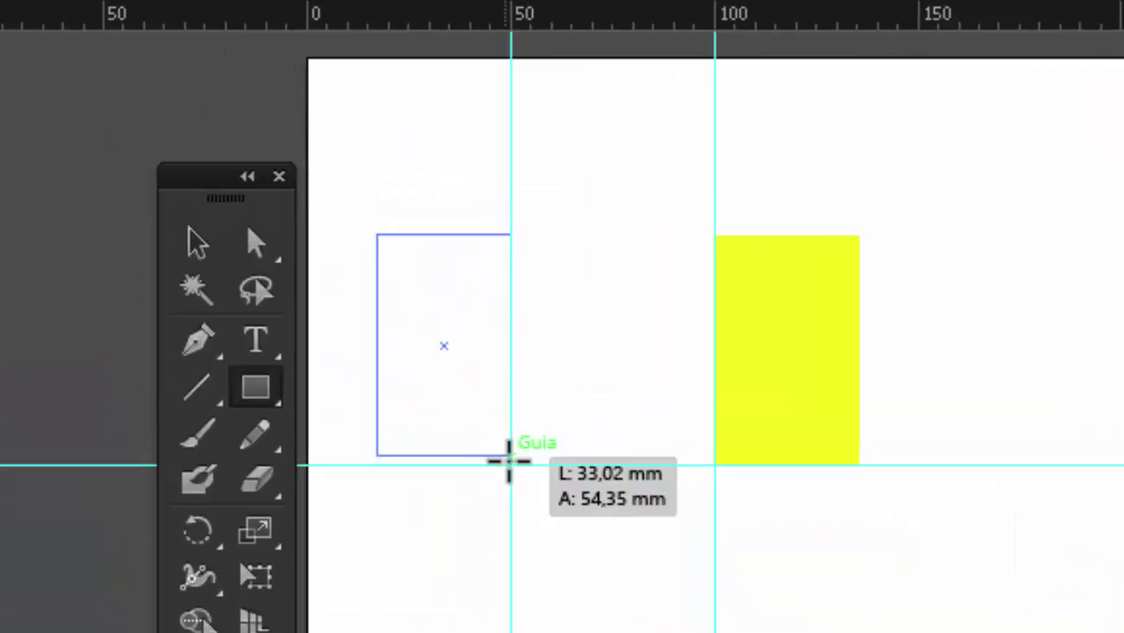
{"action": "left_click_drag", "start_coordinate": [509, 460], "coordinate": [510, 468]}
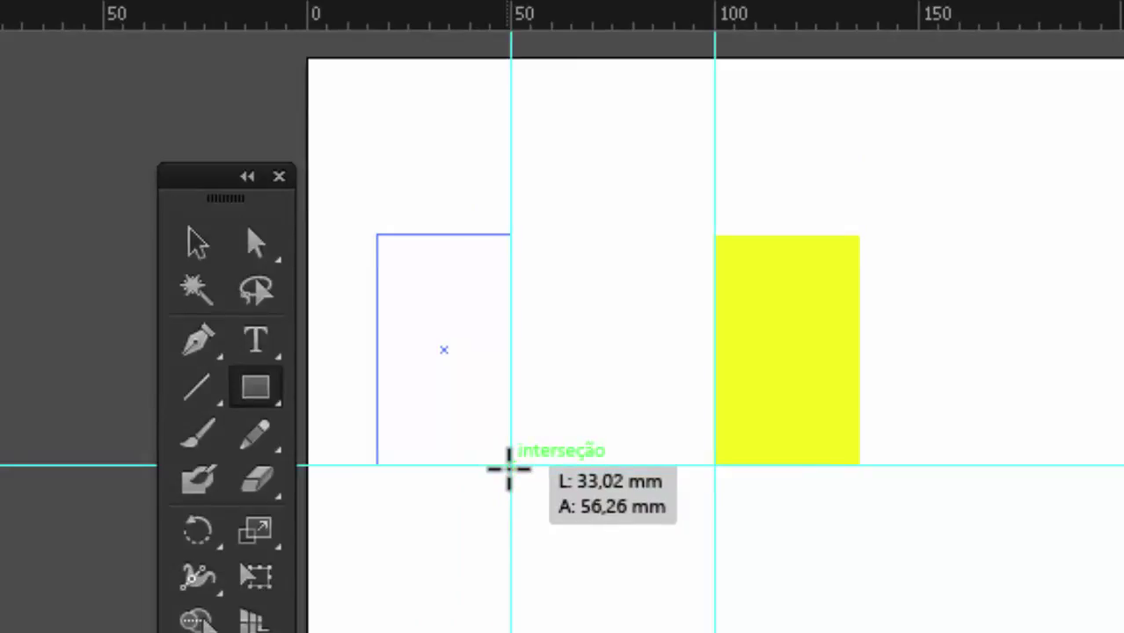
{"action": "left_click_drag", "start_coordinate": [510, 469], "coordinate": [509, 466]}
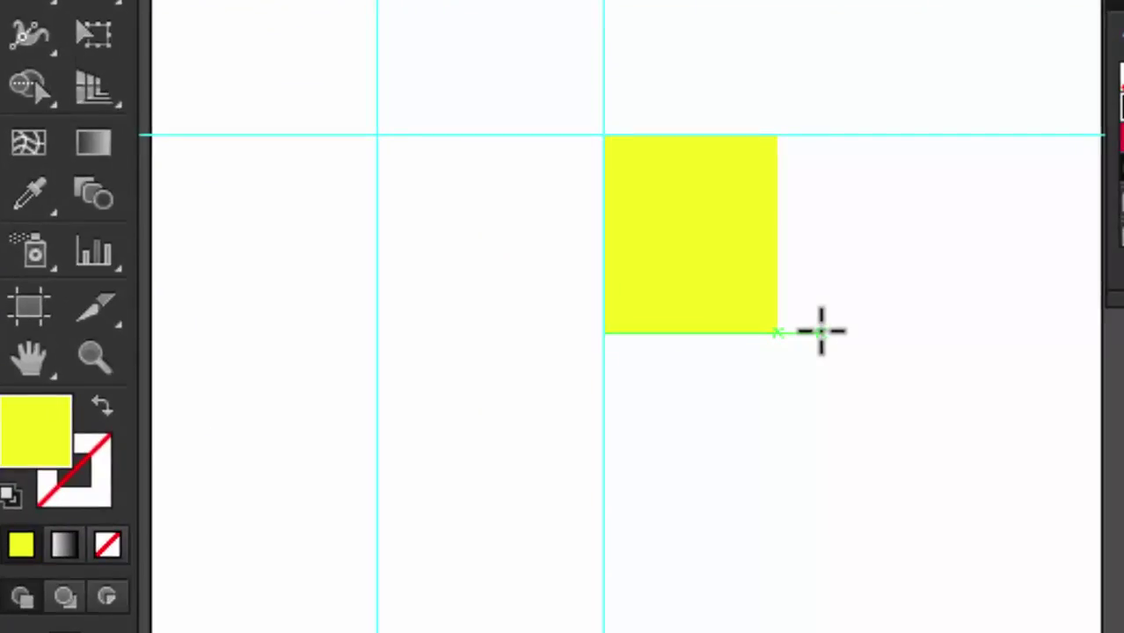
Draw a rectangle about 36 × 150 mm beside the others, from the lower rectangle's bottom edge level to the upper rectangles' top edge level
{"action": "left_click_drag", "start_coordinate": [821, 331], "coordinate": [946, 68]}
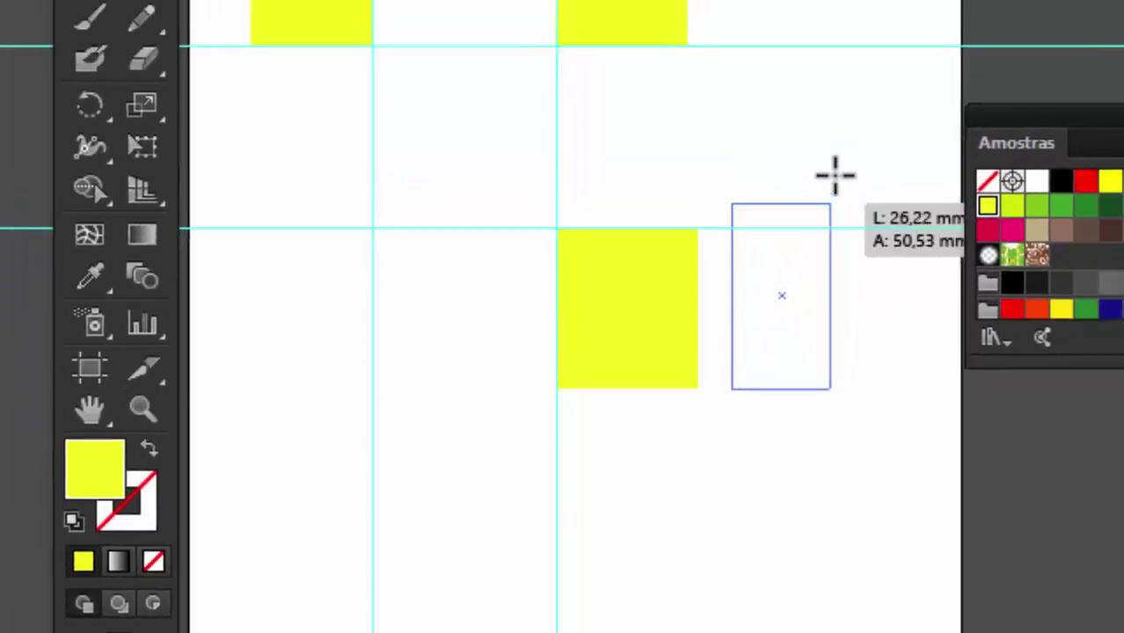
{"action": "left_click_drag", "start_coordinate": [835, 176], "coordinate": [868, 0]}
{"action": "left_click_drag", "start_coordinate": [726, 72], "coordinate": [720, 66]}
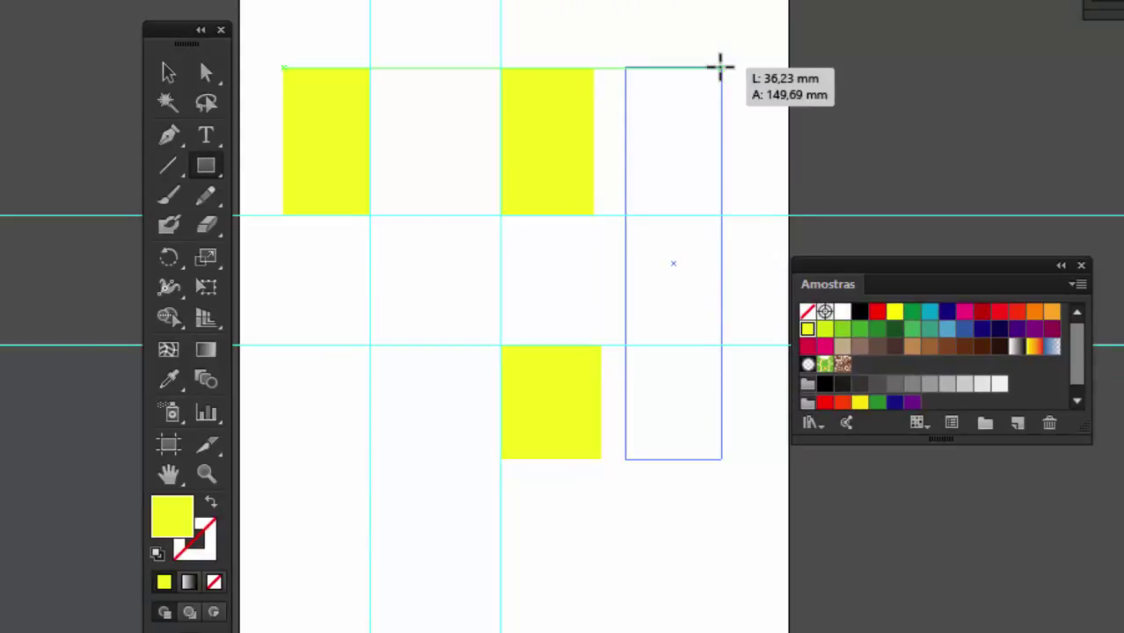
Finish the tall rectangle at the level of the upper rectangles' top edges and switch to the Selection tool
{"action": "left_click_drag", "start_coordinate": [720, 65], "coordinate": [720, 66]}
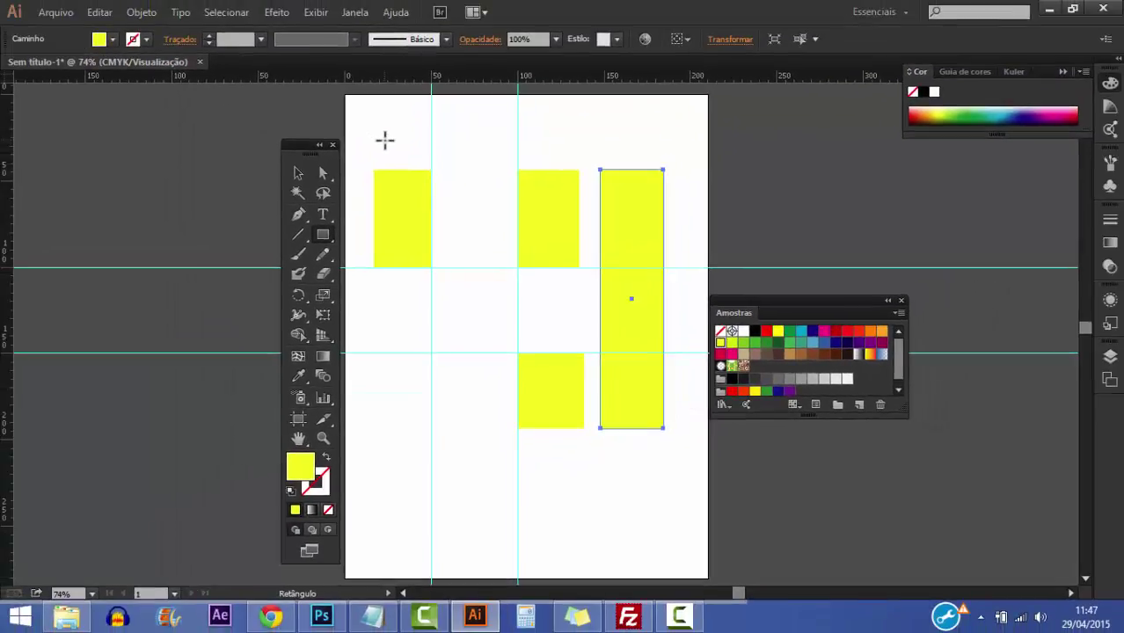
{"action": "left_click", "coordinate": [298, 174]}
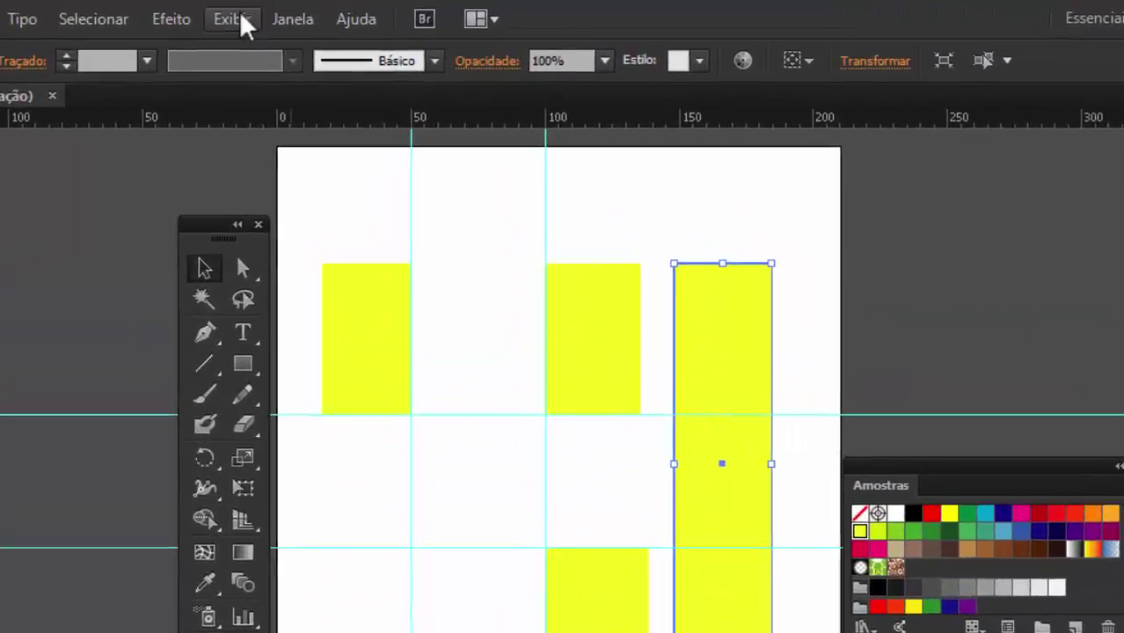
Hide all the guides on the artboard and show them again
{"action": "left_click", "coordinate": [233, 19]}
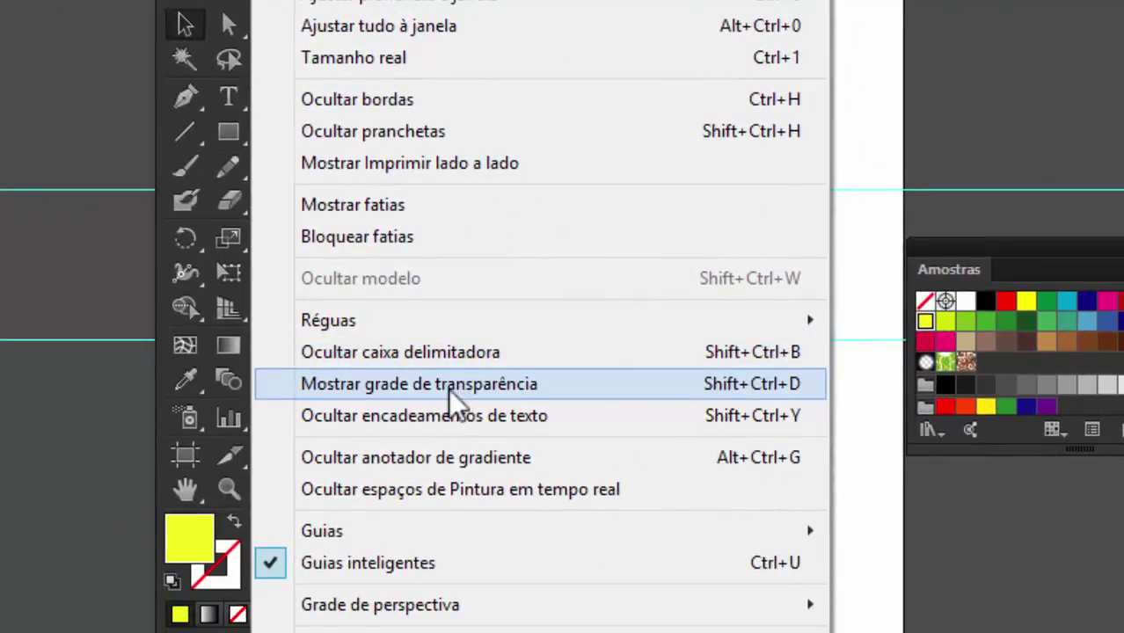
{"action": "mouse_move", "coordinate": [342, 530]}
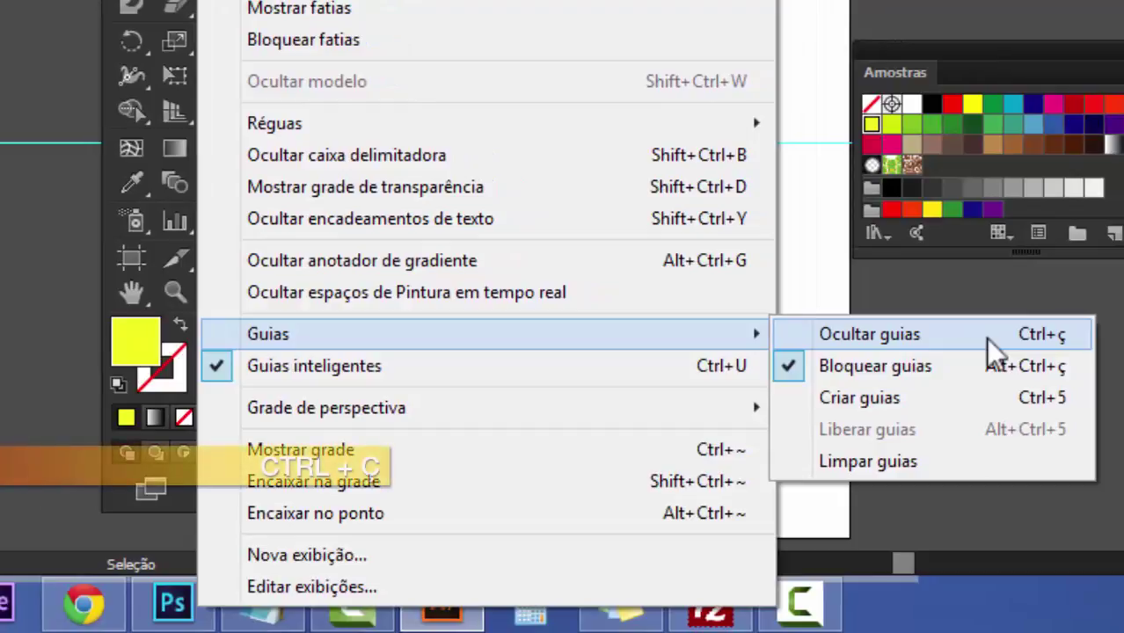
{"action": "left_click", "coordinate": [987, 338]}
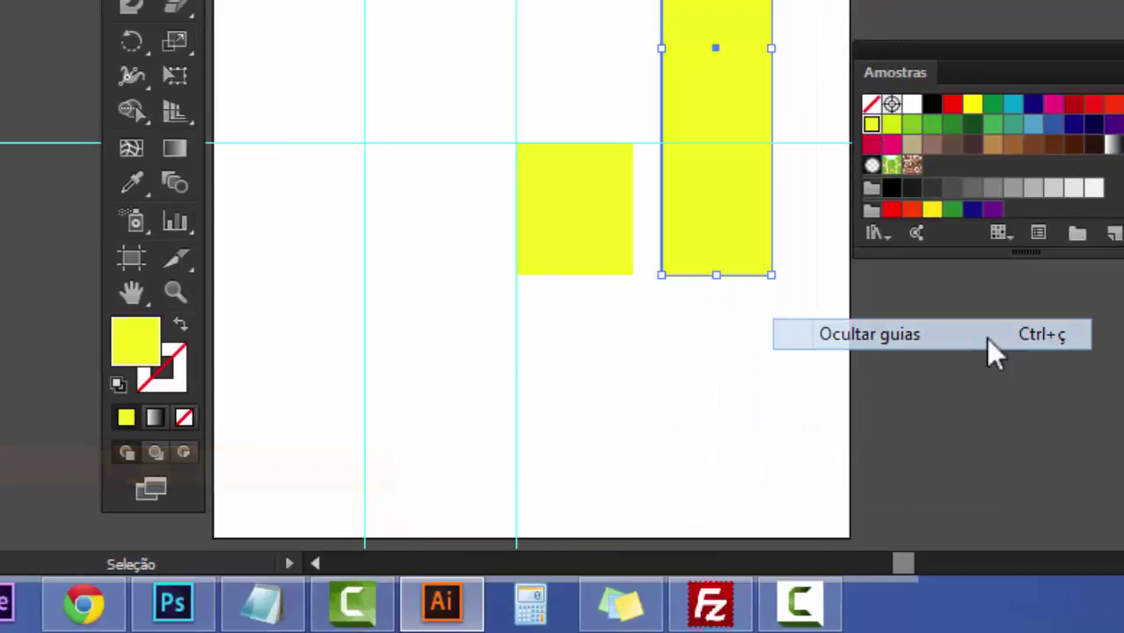
{"action": "mouse_move", "coordinate": [299, 334]}
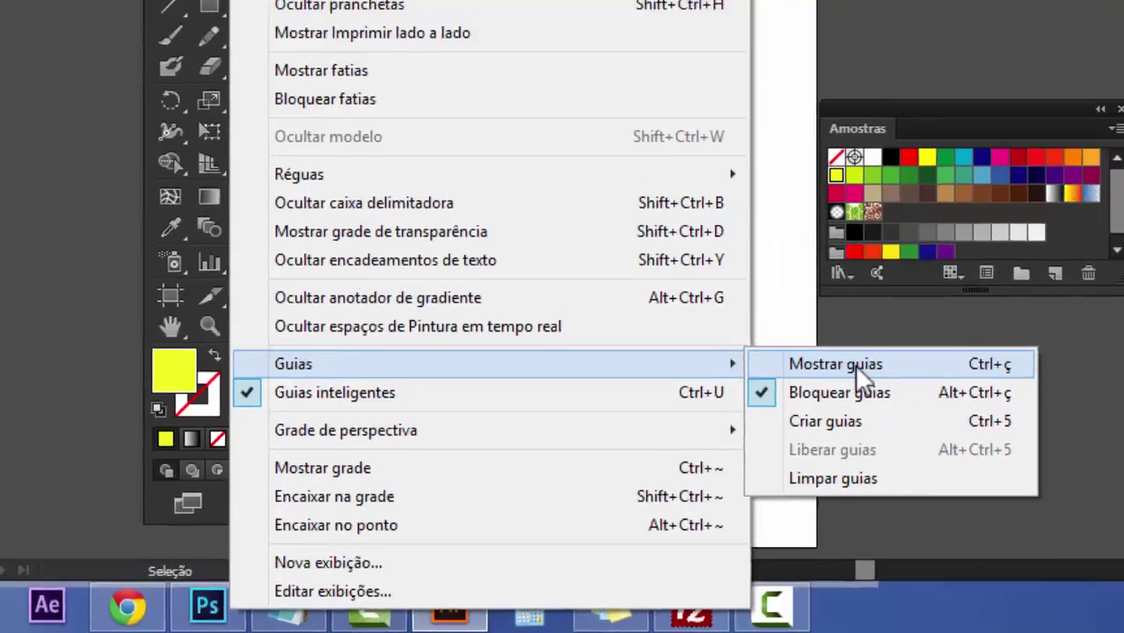
{"action": "left_click", "coordinate": [892, 336]}
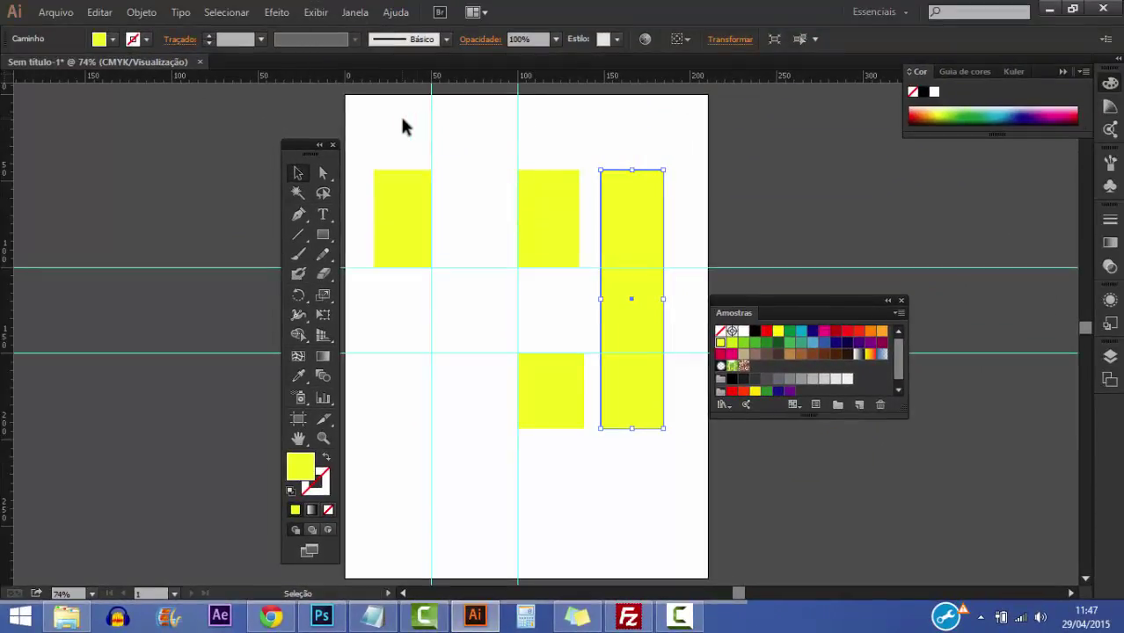
Deselect the tall rectangle and unlock the guides so they can be selected and edited
{"action": "left_click", "coordinate": [442, 125]}
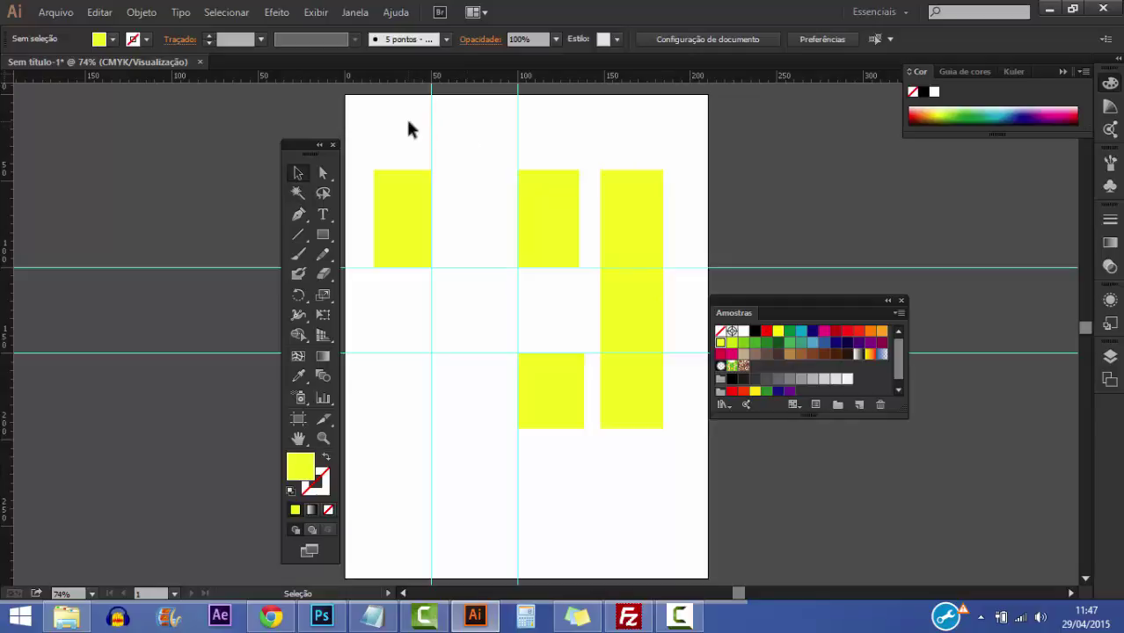
{"action": "left_click_drag", "start_coordinate": [409, 127], "coordinate": [441, 142]}
{"action": "left_click", "coordinate": [316, 12]}
{"action": "mouse_move", "coordinate": [391, 471]}
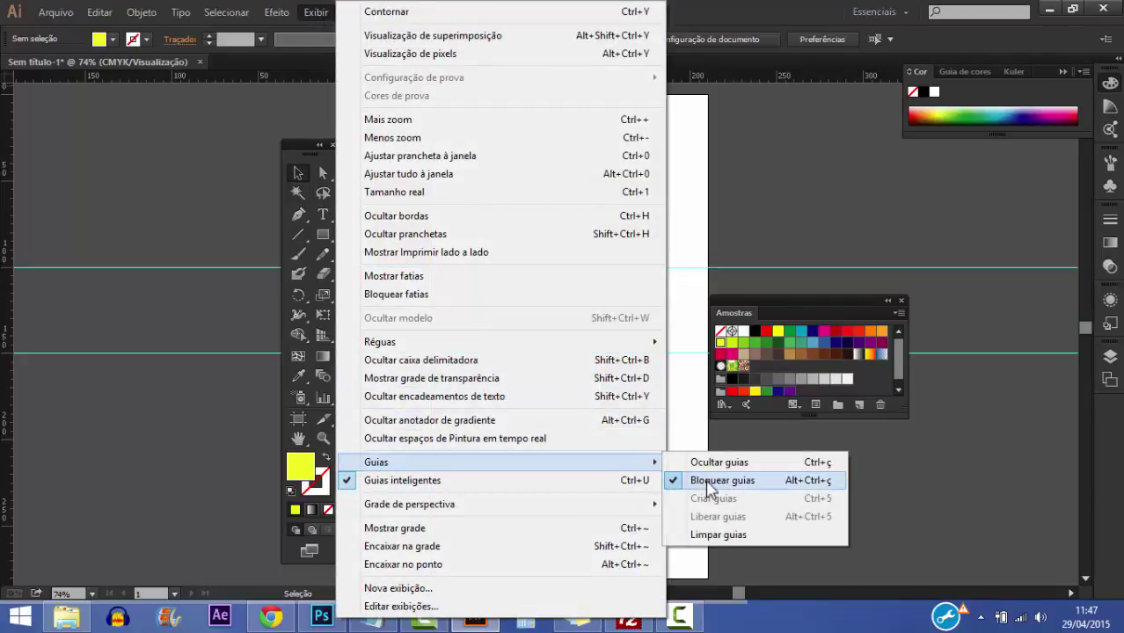
{"action": "left_click", "coordinate": [708, 482]}
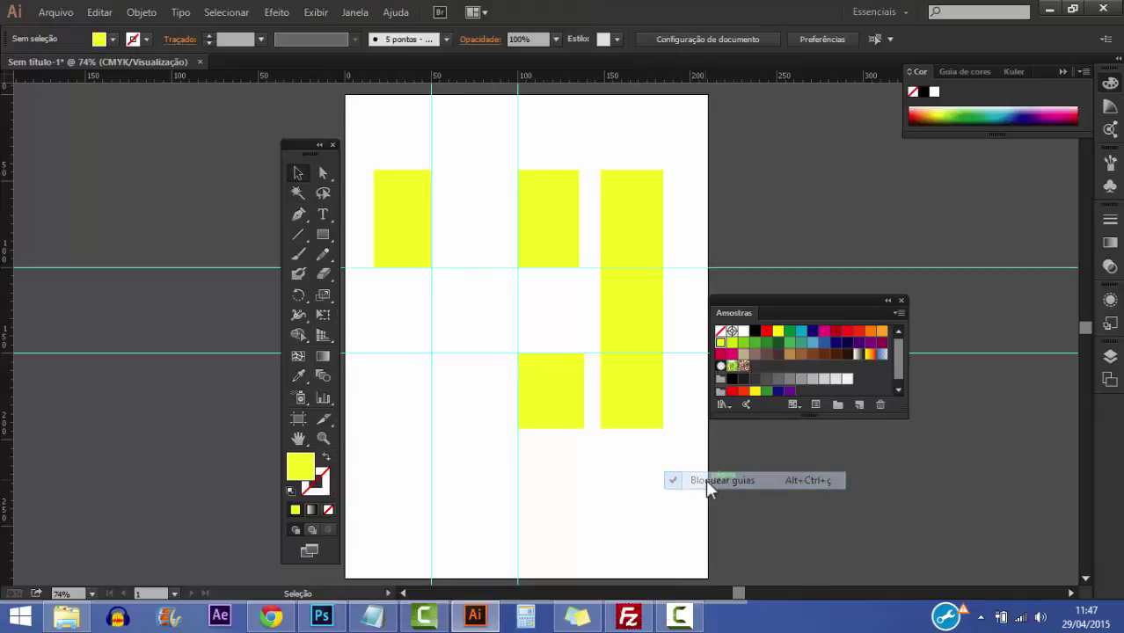
Move the 100 mm vertical guide to about 74 mm, and delete it along with the 50 mm vertical guide
{"action": "left_click_drag", "start_coordinate": [542, 133], "coordinate": [543, 137]}
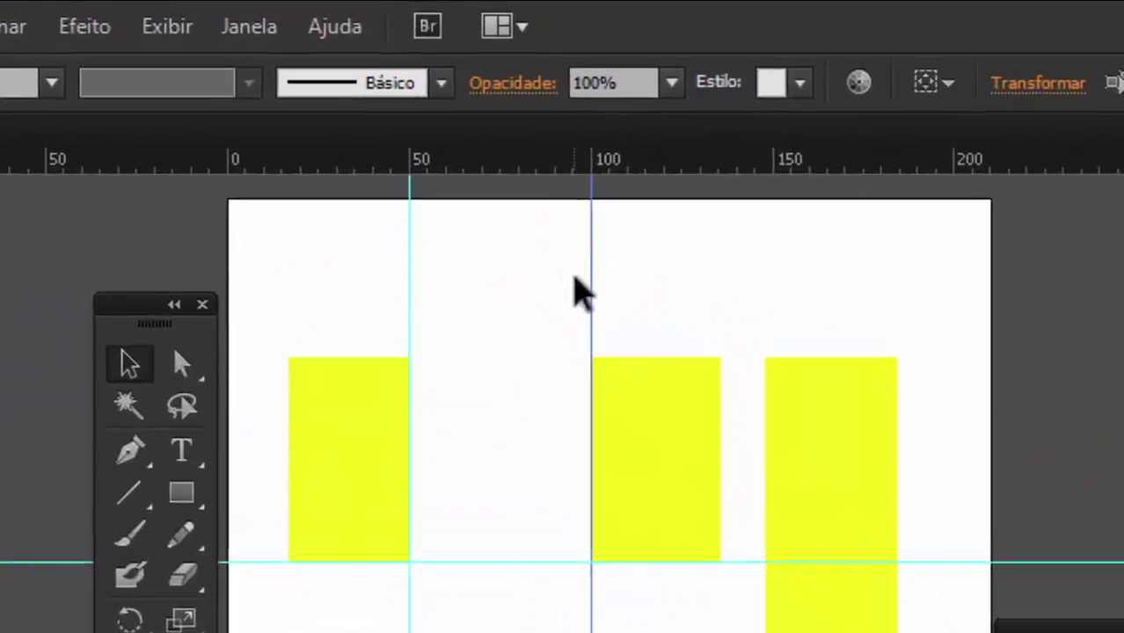
{"action": "key", "text": "ctrl+5"}
{"action": "left_click_drag", "start_coordinate": [600, 312], "coordinate": [501, 376]}
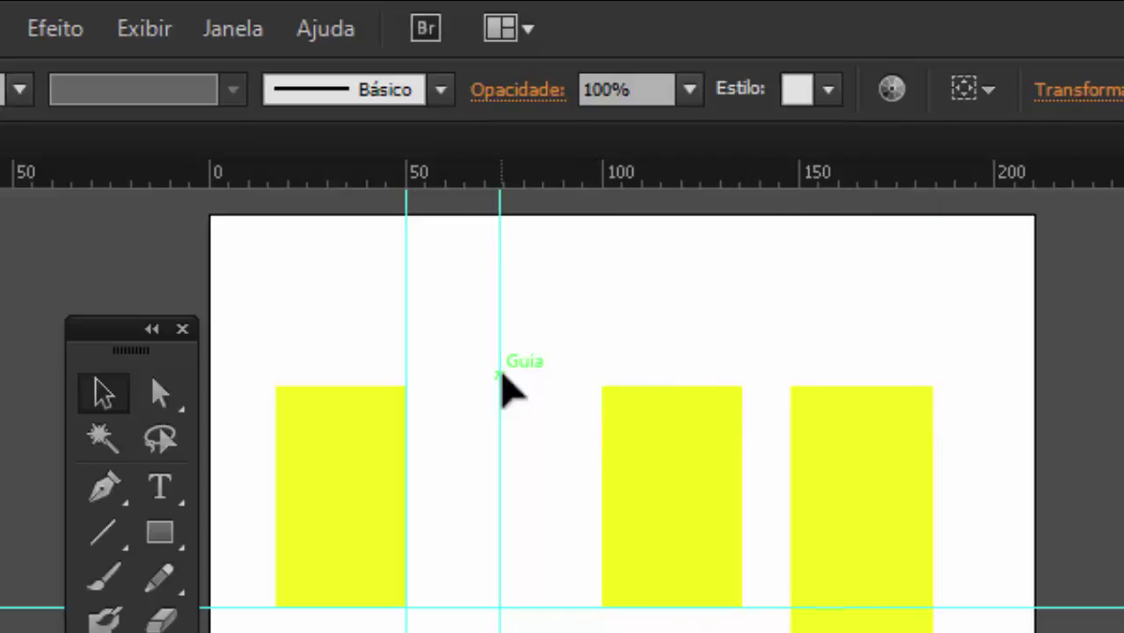
{"action": "key", "text": "Delete"}
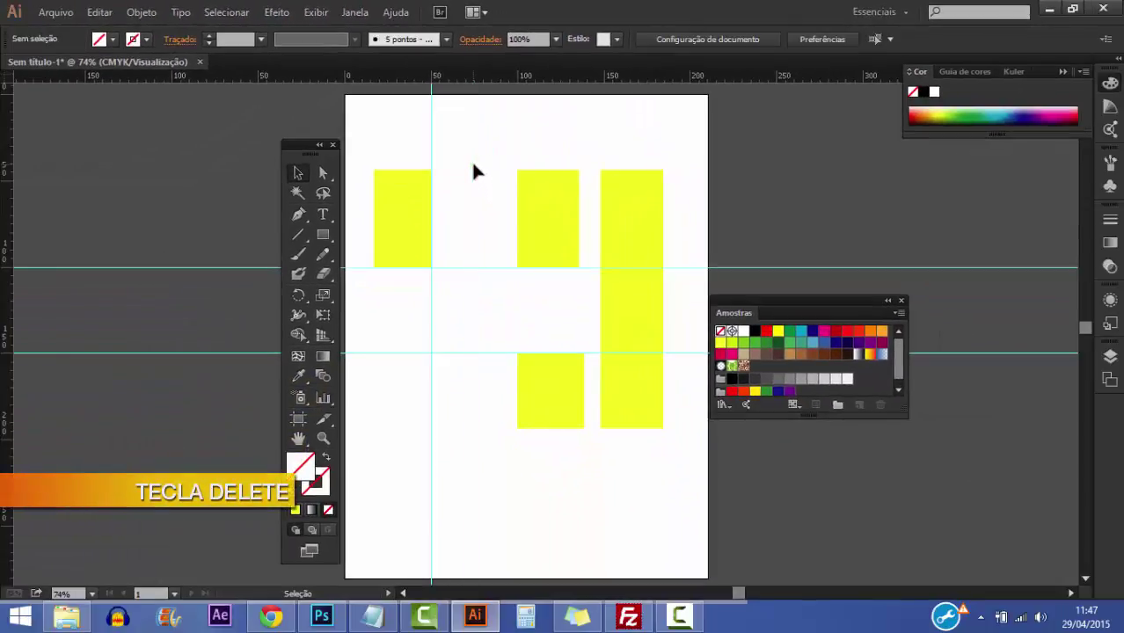
{"action": "left_click_drag", "start_coordinate": [403, 118], "coordinate": [450, 129]}
{"action": "key", "text": "Delete"}
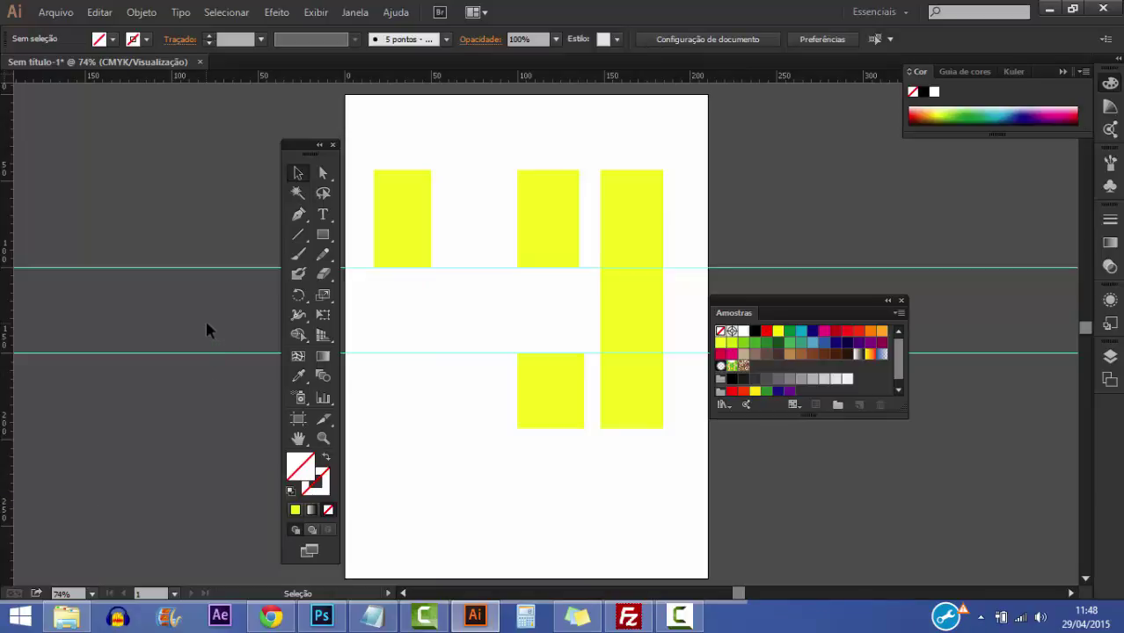
Clear all remaining guides from the document
{"action": "left_click", "coordinate": [316, 12]}
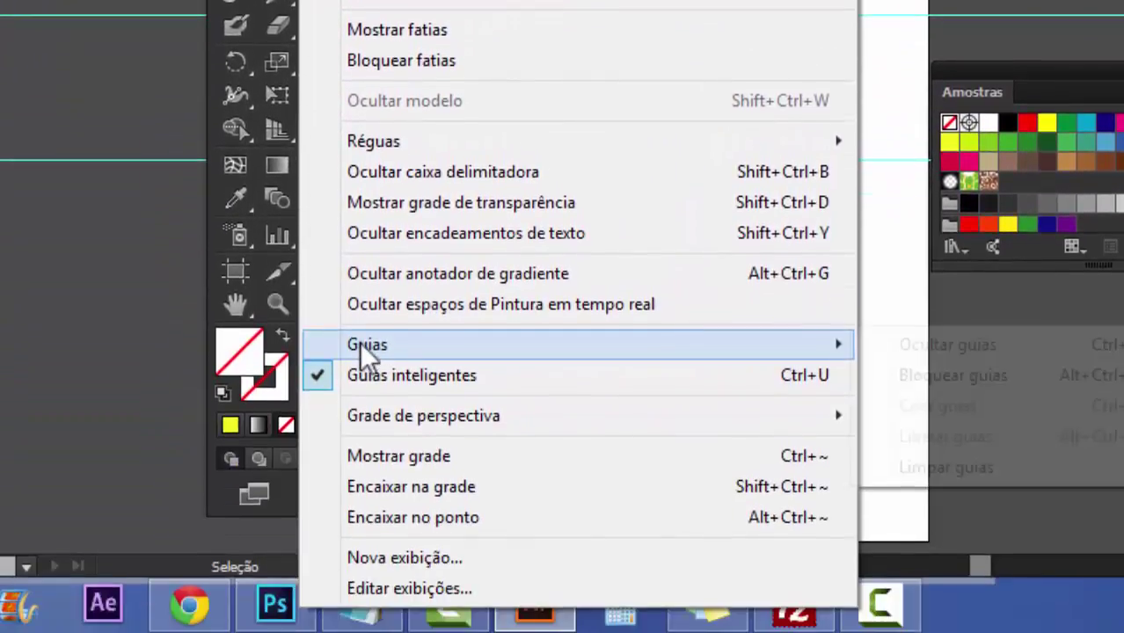
{"action": "mouse_move", "coordinate": [406, 583]}
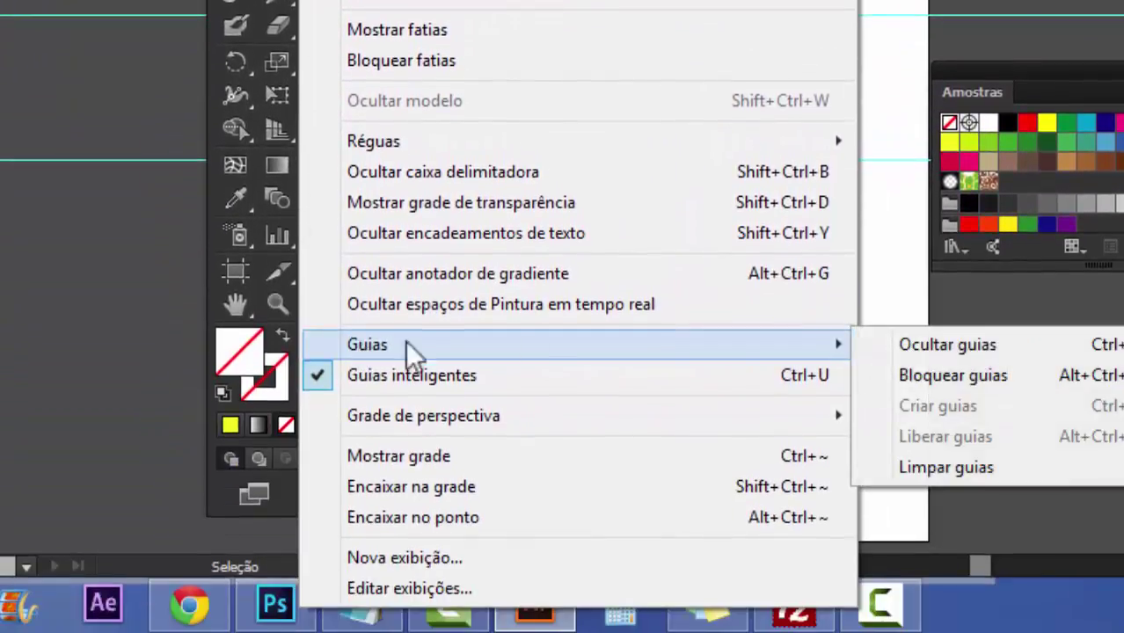
{"action": "left_click", "coordinate": [913, 470]}
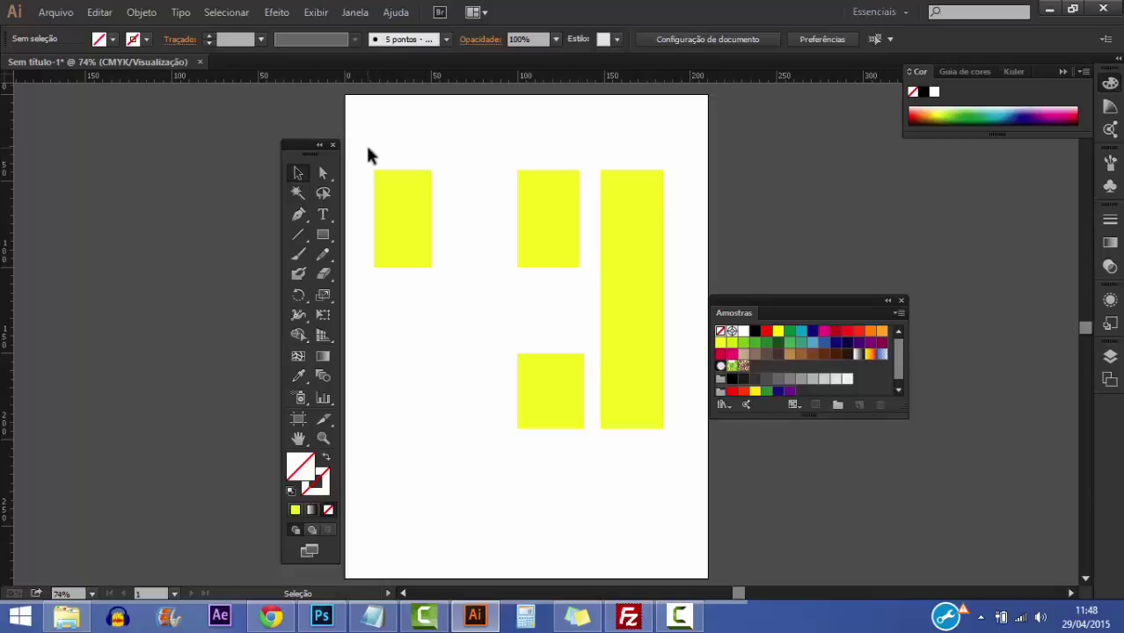
Delete all four yellow rectangles from the artboard
{"action": "left_click_drag", "start_coordinate": [368, 155], "coordinate": [670, 449]}
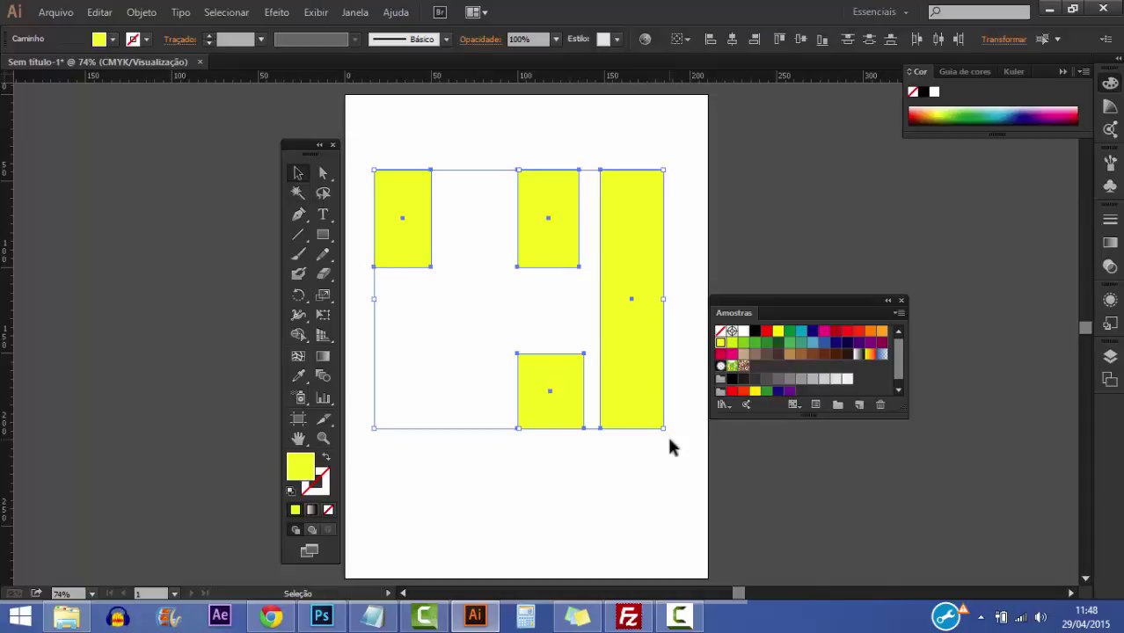
{"action": "left_click", "coordinate": [410, 133]}
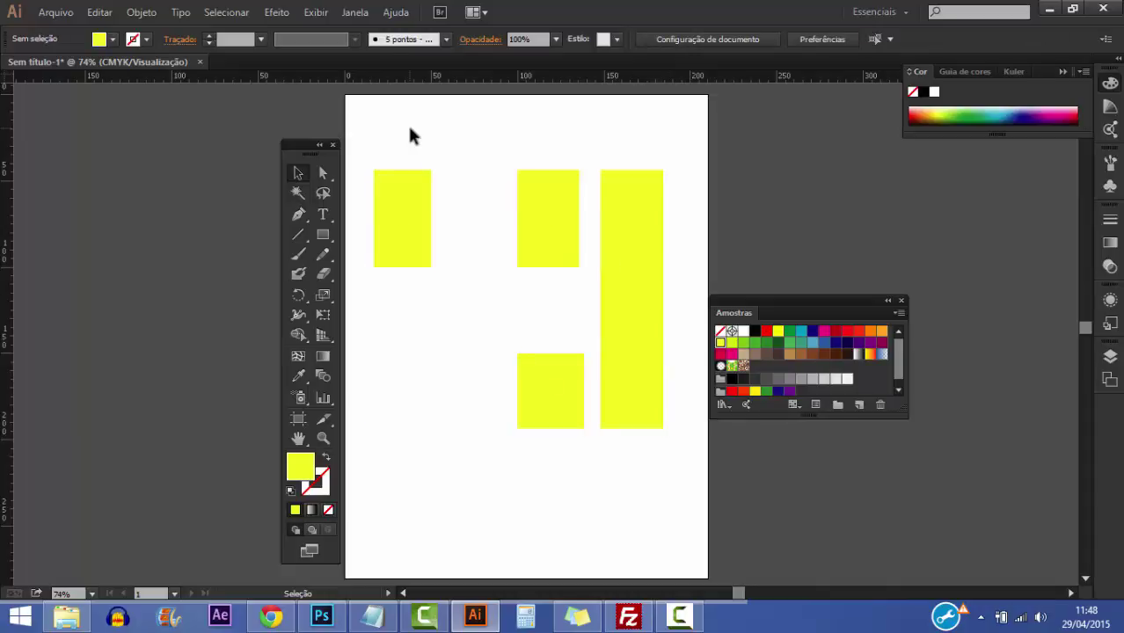
{"action": "left_click", "coordinate": [382, 186]}
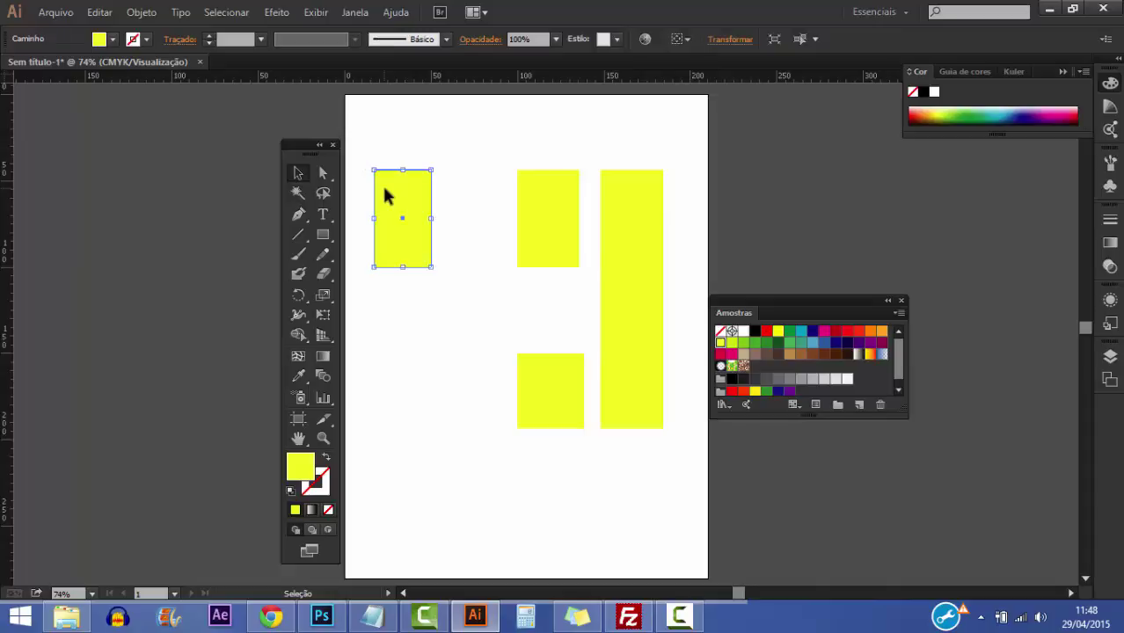
{"action": "key", "text": "Delete"}
{"action": "left_click", "coordinate": [553, 213]}
{"action": "key", "text": "Delete"}
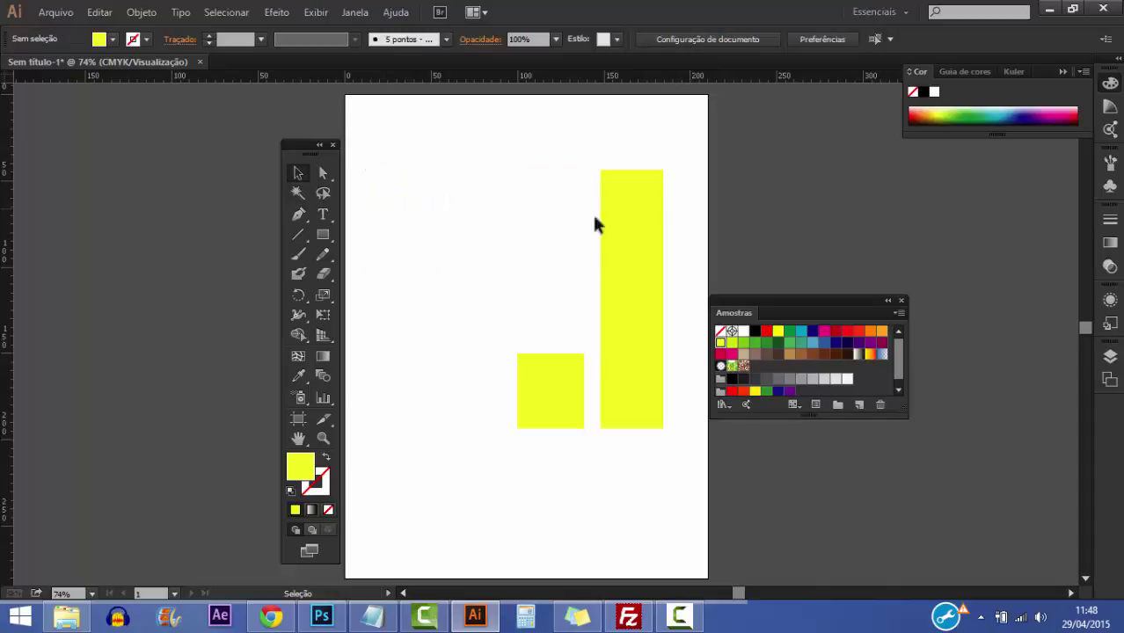
{"action": "left_click", "coordinate": [630, 227]}
{"action": "key", "text": "Delete"}
{"action": "left_click", "coordinate": [559, 368]}
{"action": "key", "text": "Delete"}
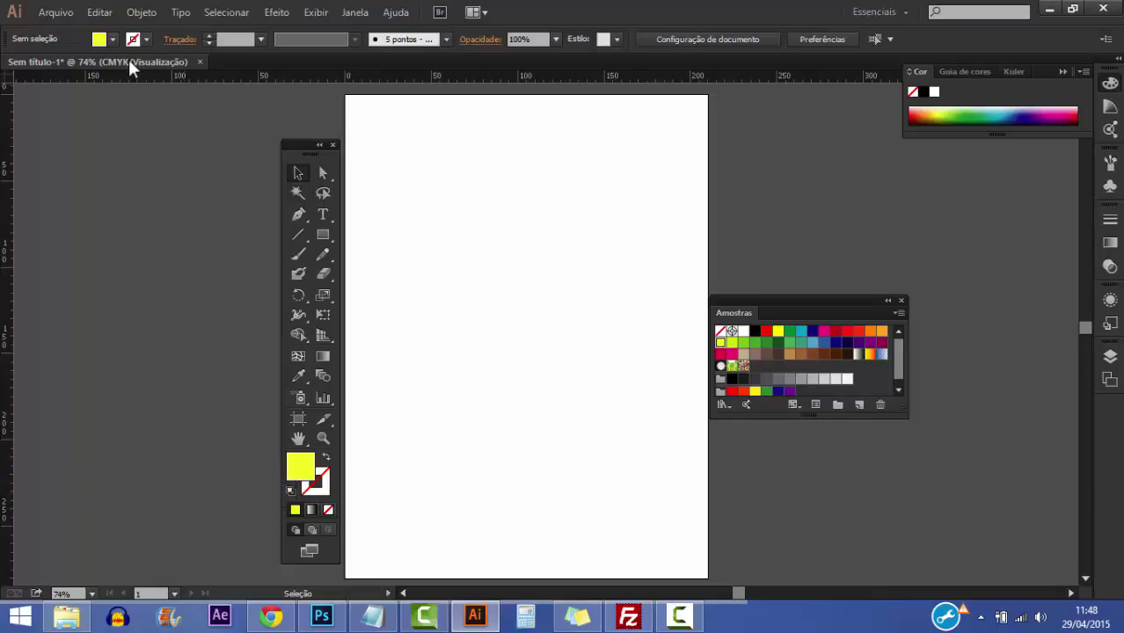
Show the grid and draw a yellow rectangle about 60 × 100 mm, starting about 20 mm from the artboard's left and top edges
{"action": "left_click", "coordinate": [313, 14]}
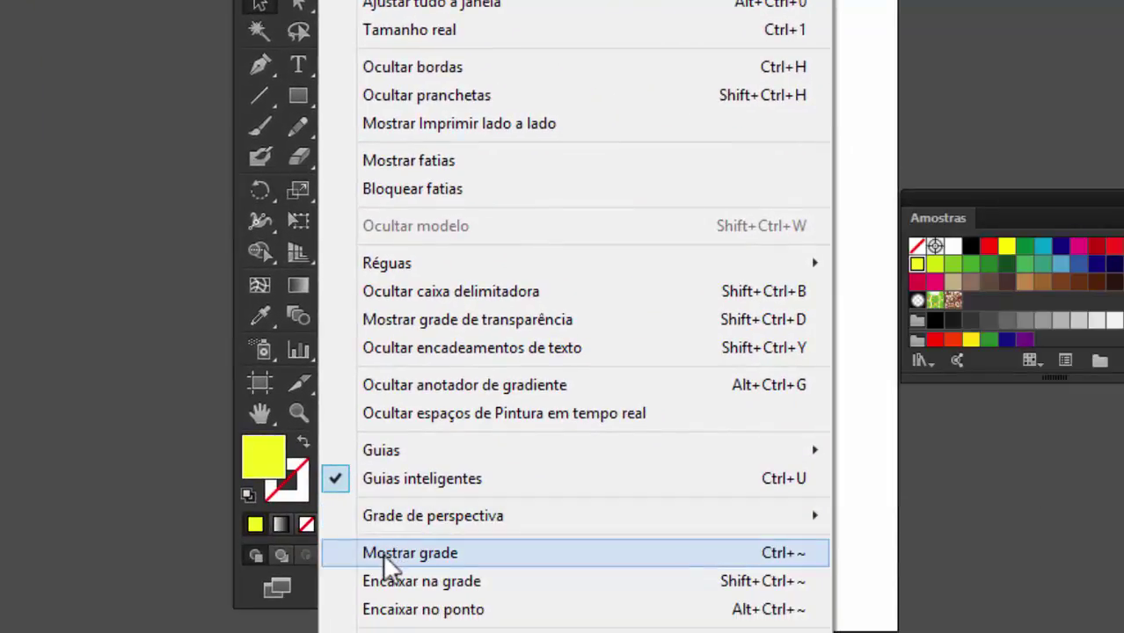
{"action": "left_click", "coordinate": [713, 552]}
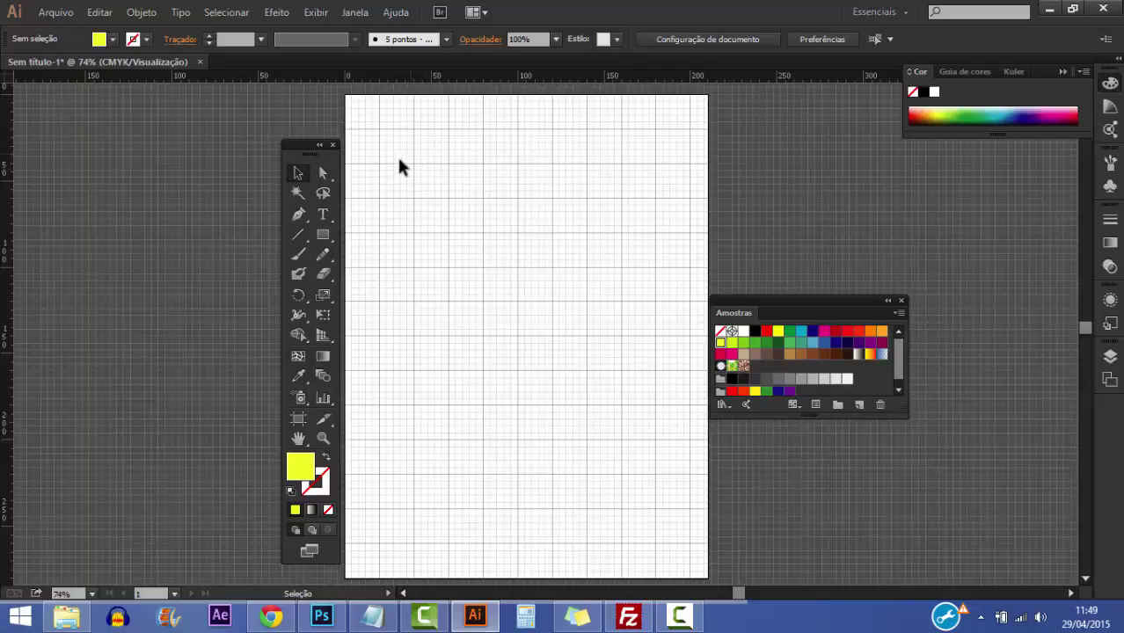
{"action": "left_click", "coordinate": [323, 235]}
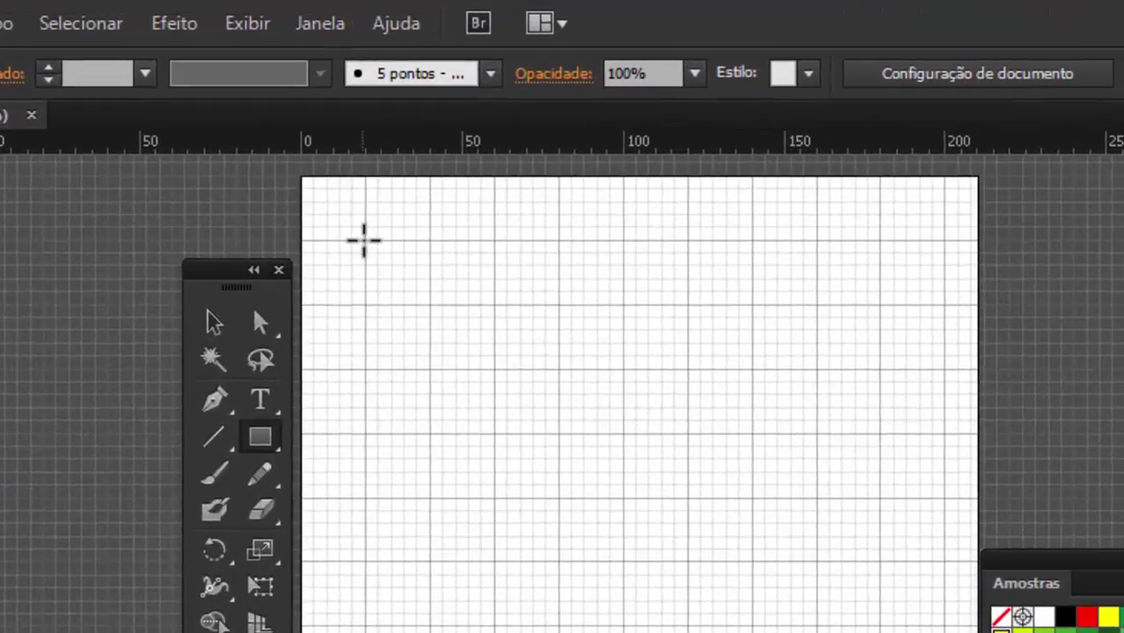
{"action": "left_click_drag", "start_coordinate": [367, 240], "coordinate": [559, 559]}
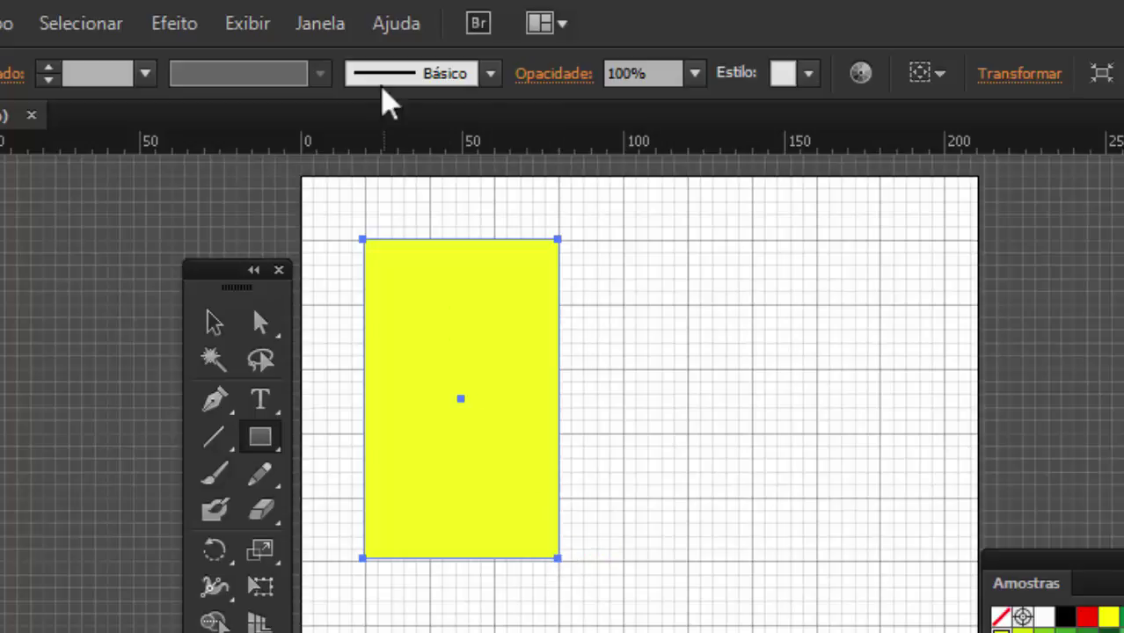
Turn on snapping to the grid and draw a second rectangle about 40 × 100 mm, starting at 100 mm across and about 40 mm down
{"action": "left_click", "coordinate": [258, 27]}
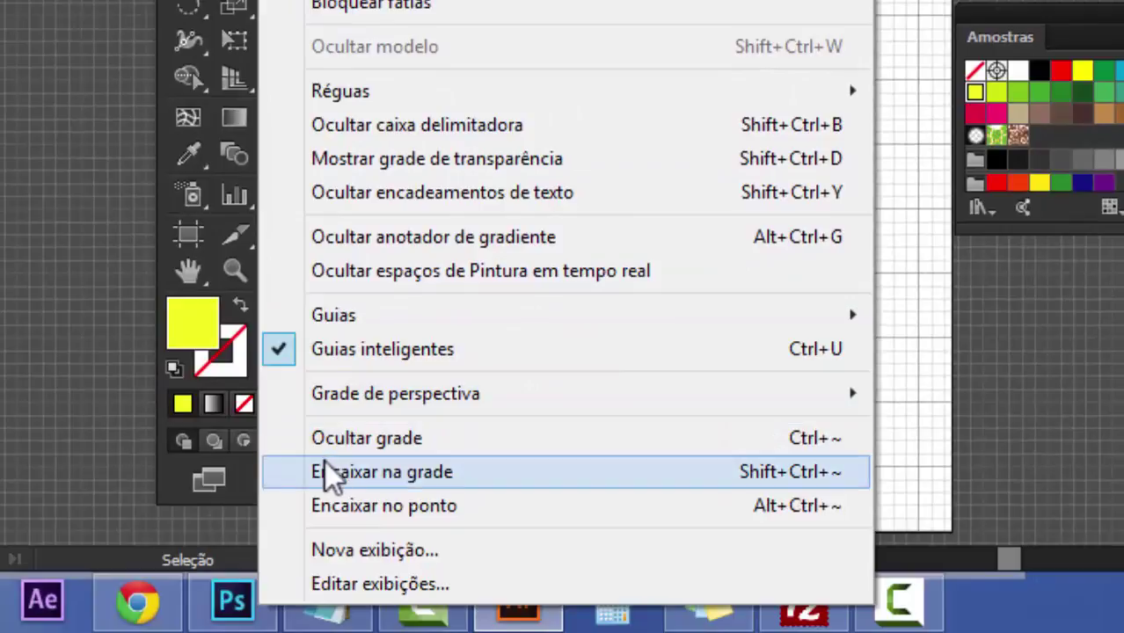
{"action": "left_click", "coordinate": [434, 481]}
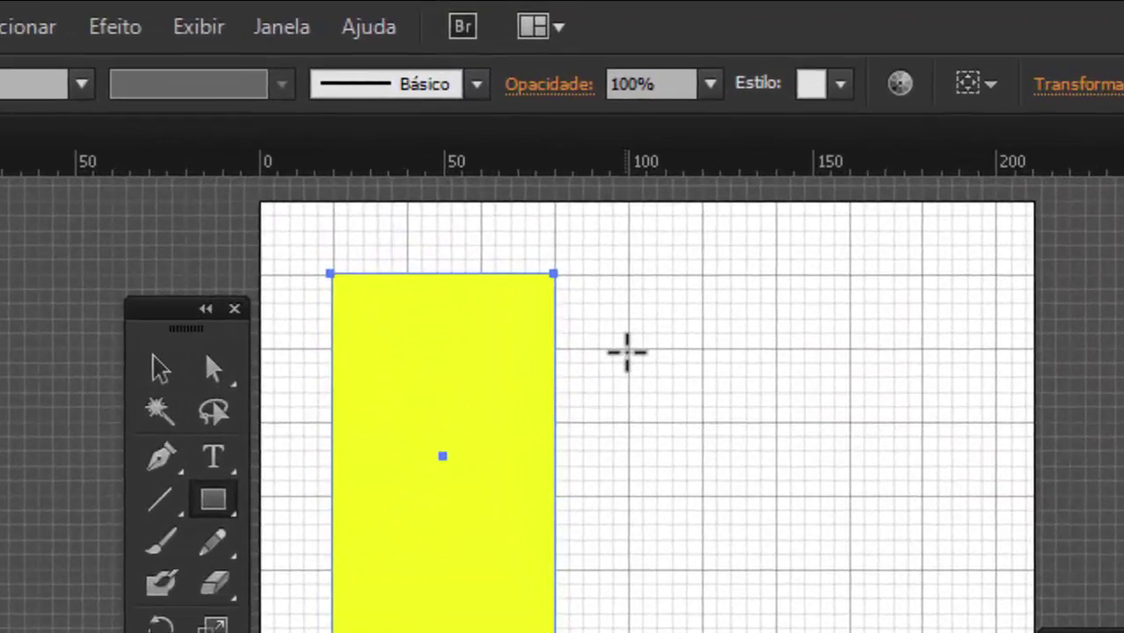
{"action": "left_click_drag", "start_coordinate": [629, 350], "coordinate": [798, 632]}
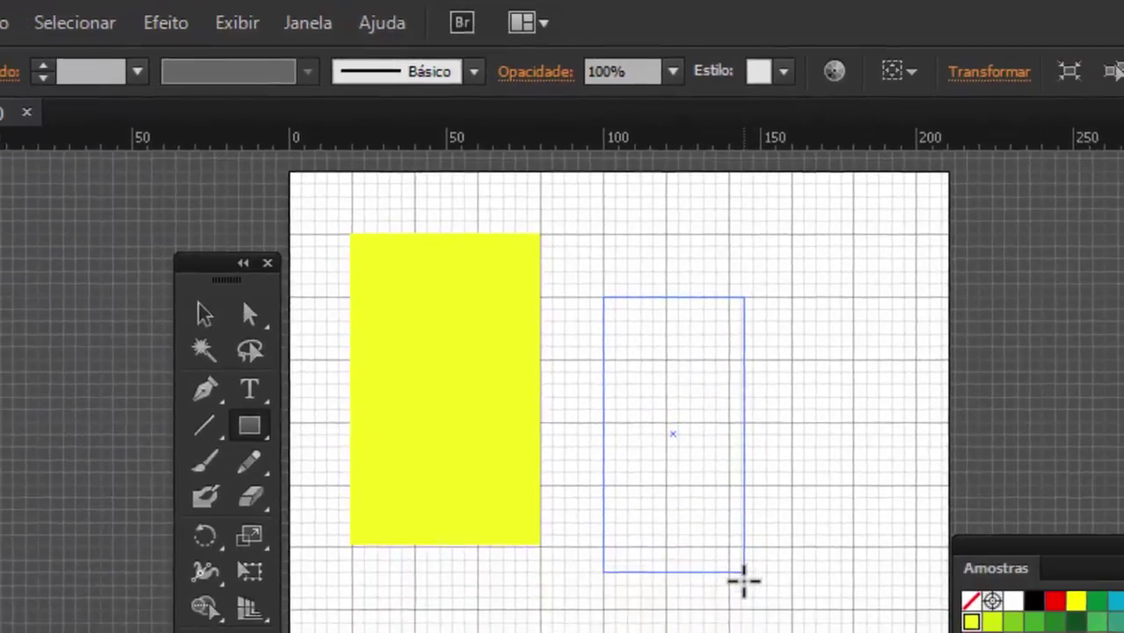
{"action": "left_click_drag", "start_coordinate": [743, 580], "coordinate": [728, 609]}
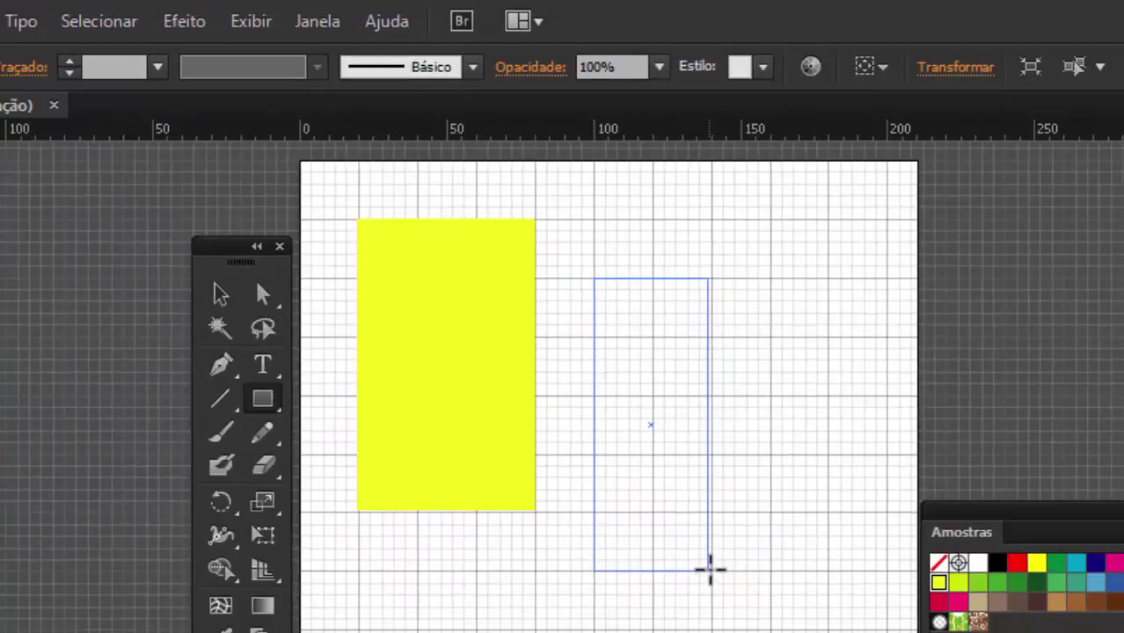
{"action": "left_click_drag", "start_coordinate": [710, 570], "coordinate": [713, 568]}
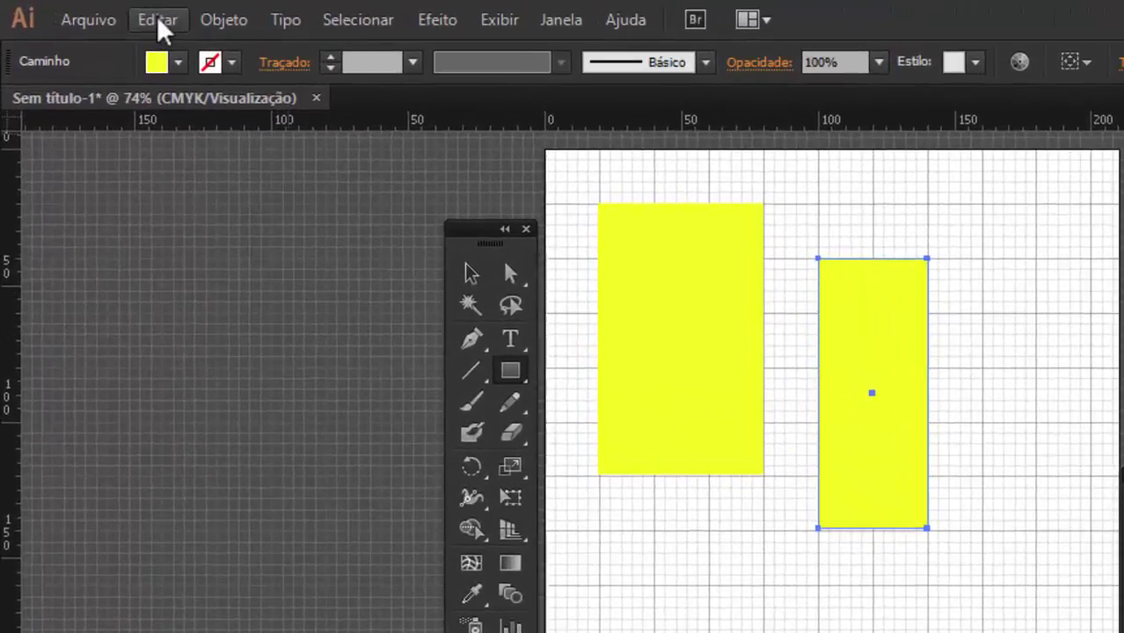
Set the grid colour in the guides and grid preferences to a darker grey with red, green and blue at 48
{"action": "left_click", "coordinate": [161, 26]}
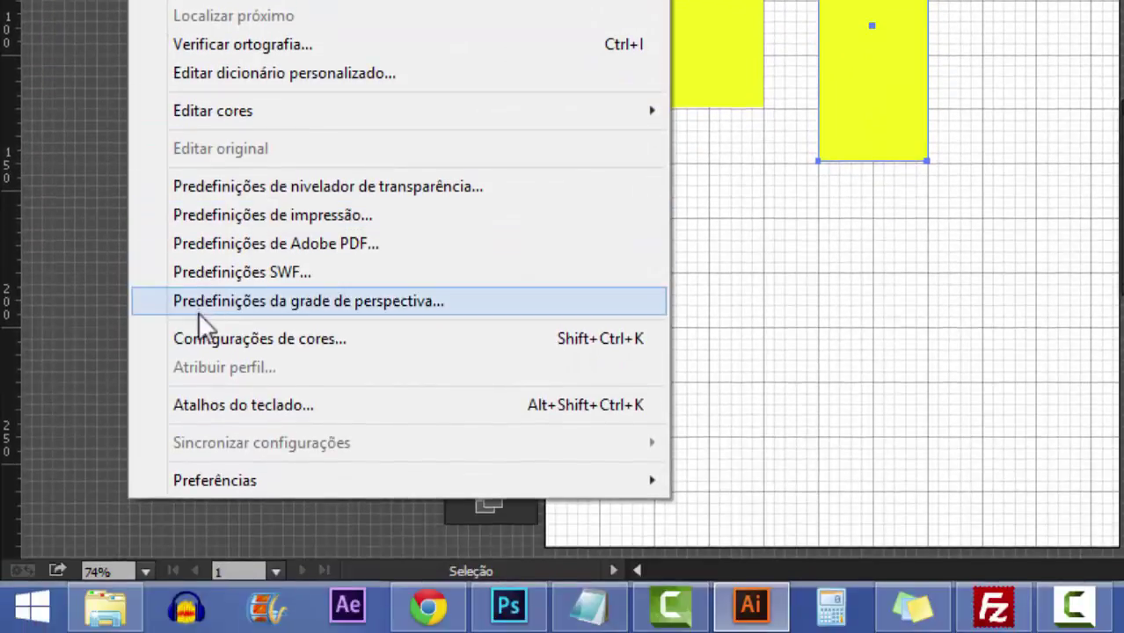
{"action": "mouse_move", "coordinate": [201, 485]}
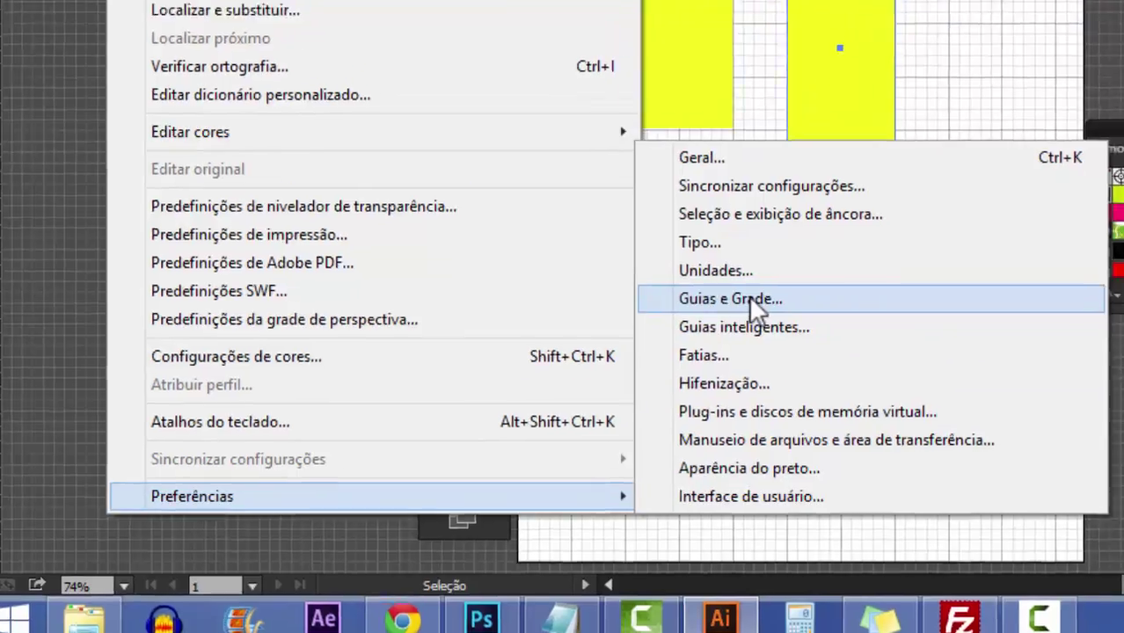
{"action": "left_click", "coordinate": [771, 281]}
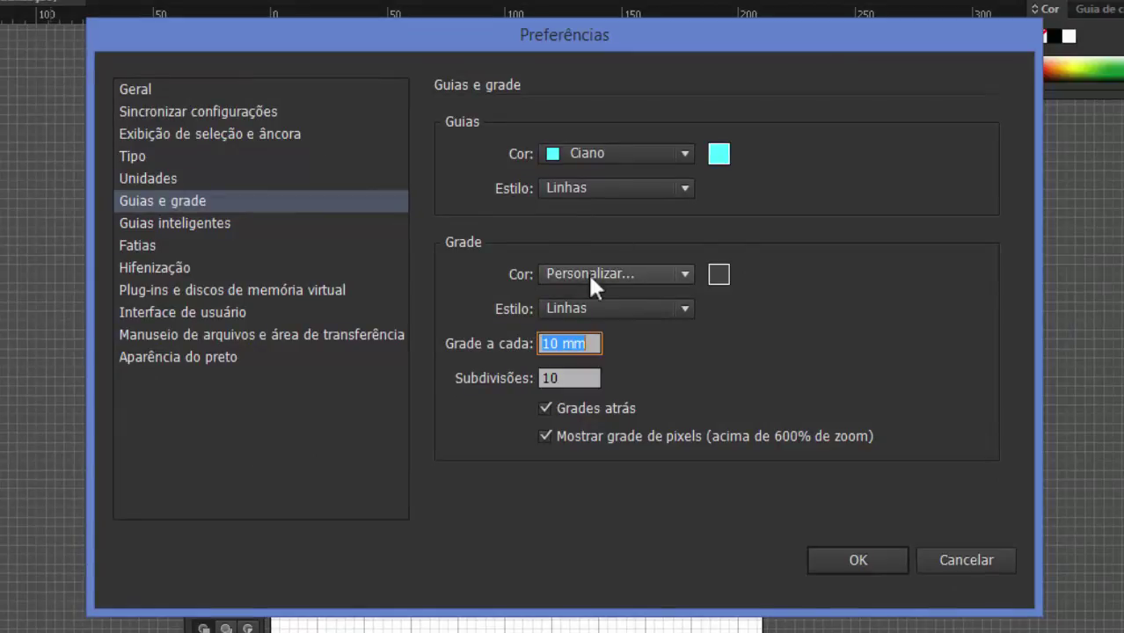
{"action": "left_click", "coordinate": [588, 343]}
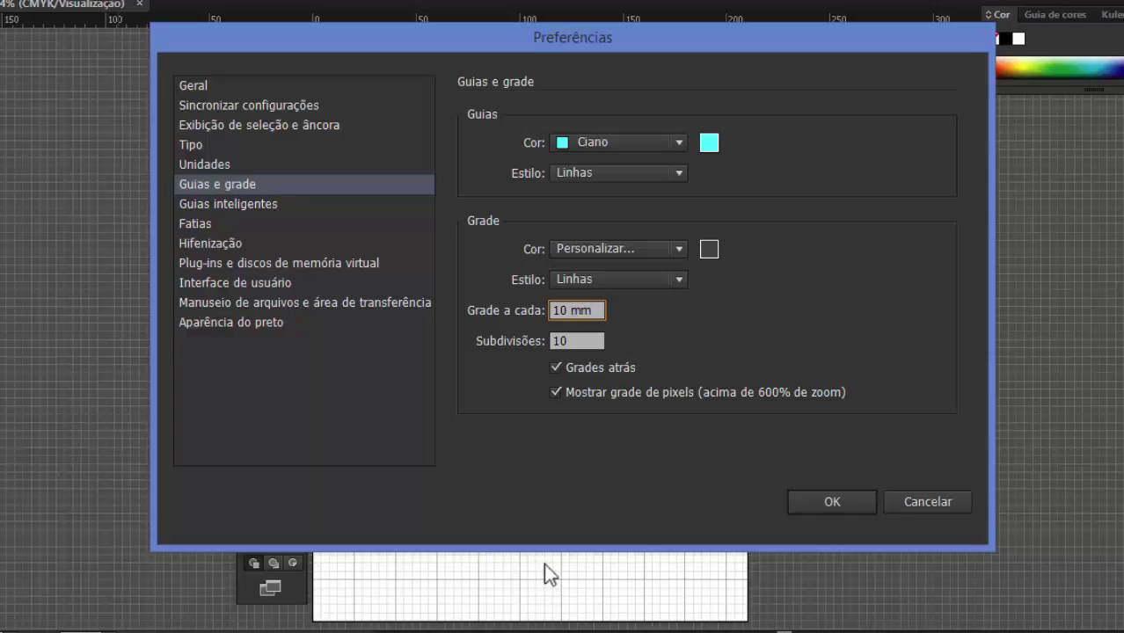
{"action": "left_click", "coordinate": [709, 249]}
{"action": "left_click_drag", "start_coordinate": [784, 323], "coordinate": [786, 328]}
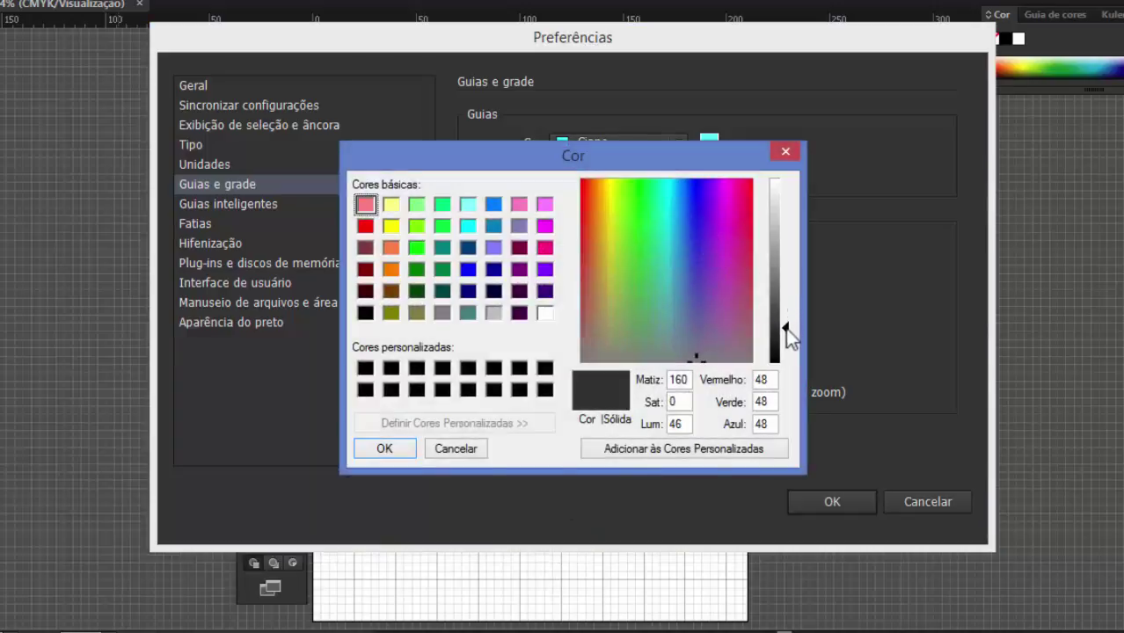
{"action": "left_click", "coordinate": [807, 500]}
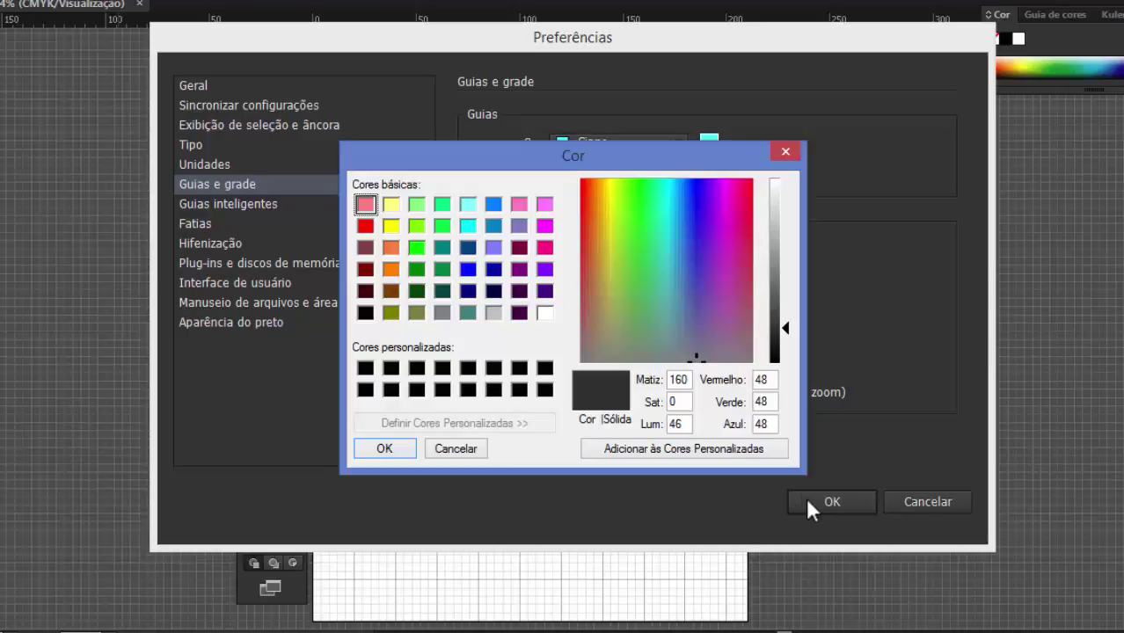
{"action": "left_click", "coordinate": [380, 449]}
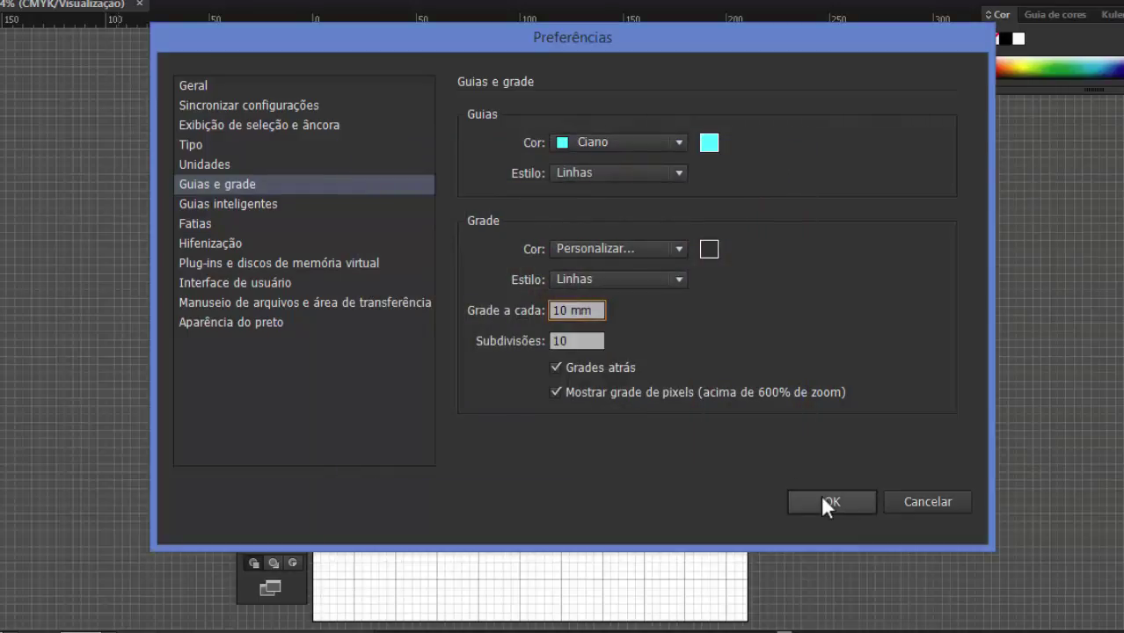
{"action": "left_click", "coordinate": [823, 502]}
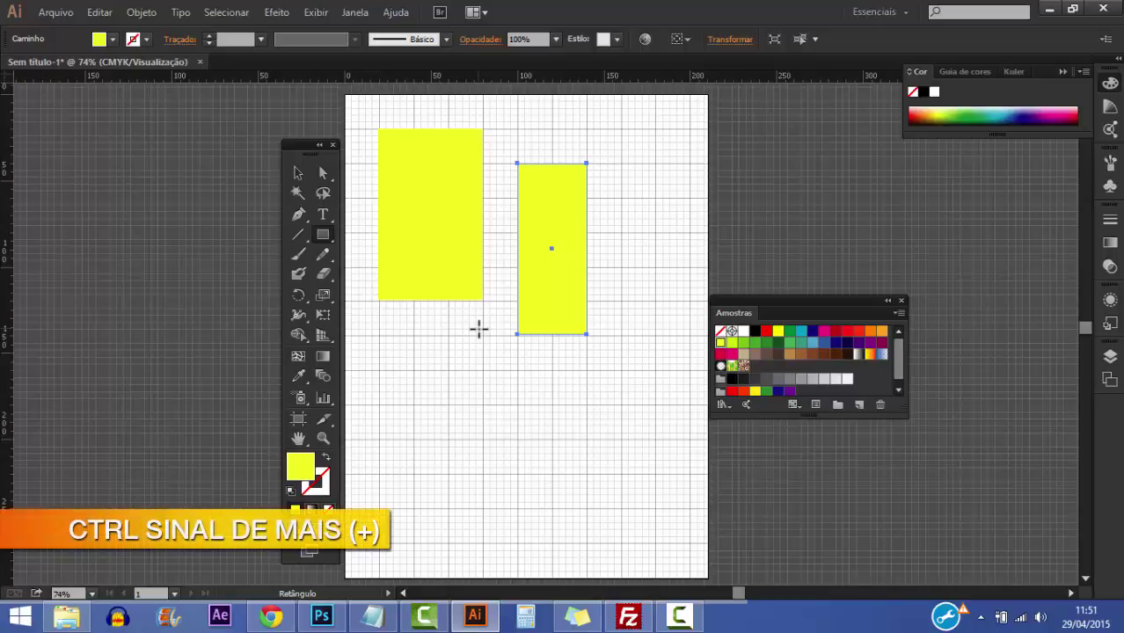
Draw a 10 mm yellow square filling one main grid cell below the existing rectangles, and delete it
{"action": "key", "text": "ctrl+plus"}
{"action": "key", "text": "ctrl+plus"}
{"action": "key", "text": "ctrl+plus"}
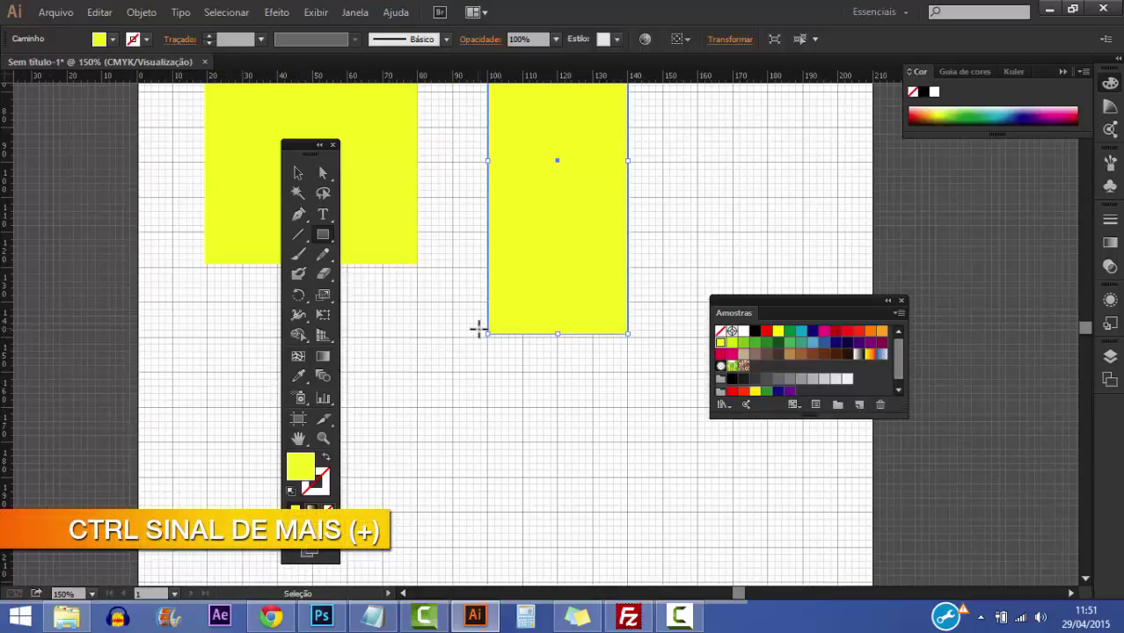
{"action": "key", "text": "ctrl+plus"}
{"action": "key", "text": "ctrl+plus"}
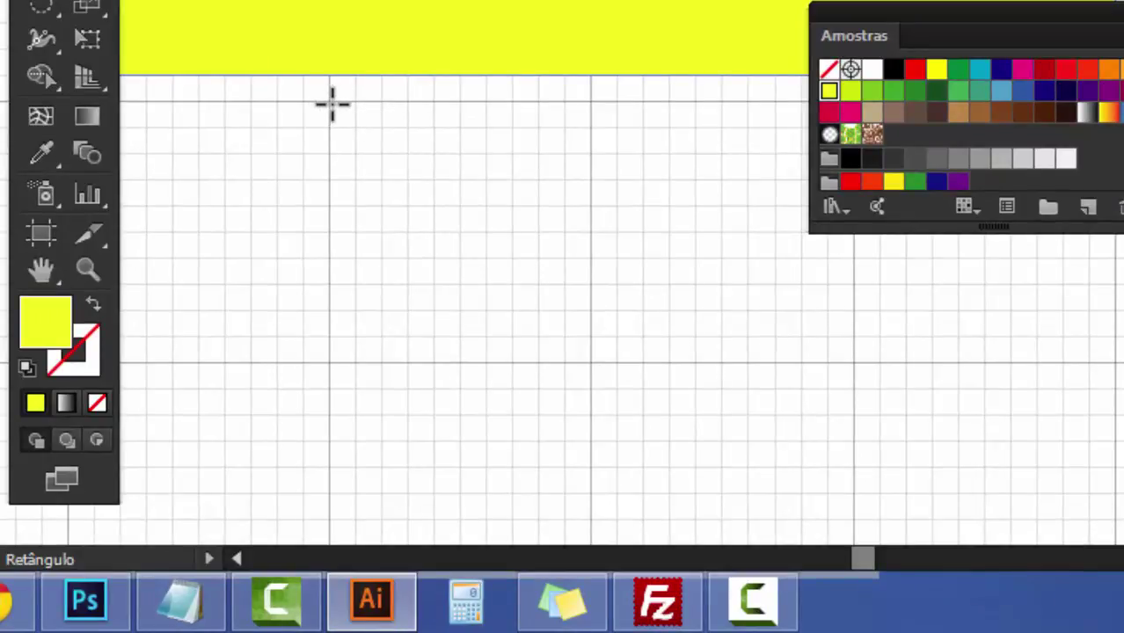
{"action": "left_click_drag", "start_coordinate": [329, 102], "coordinate": [590, 360]}
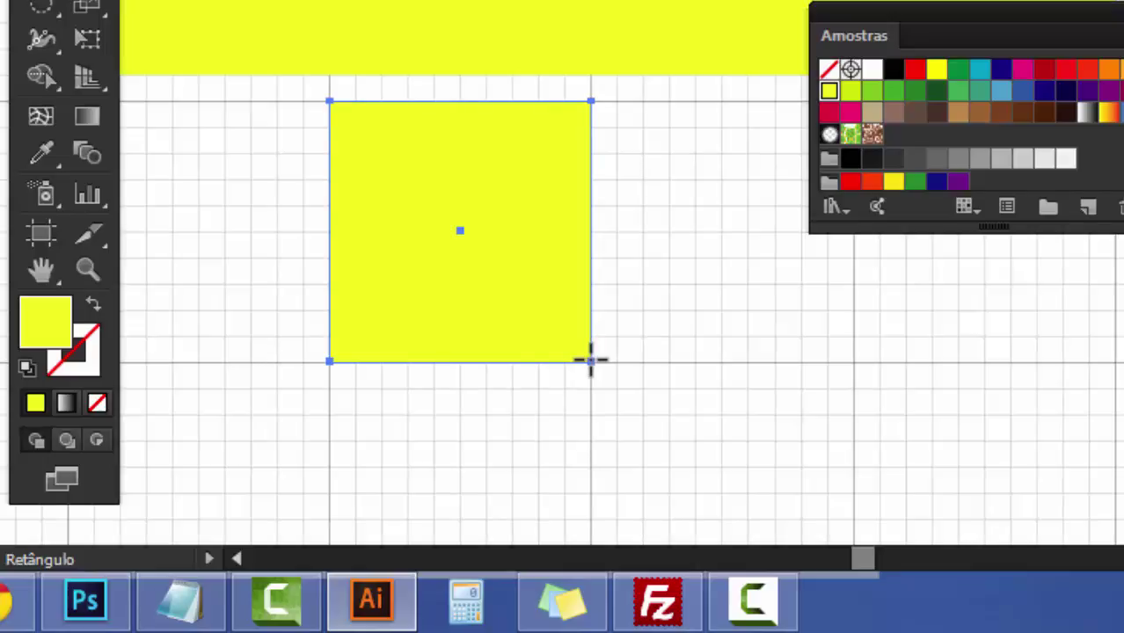
{"action": "key", "text": "Delete"}
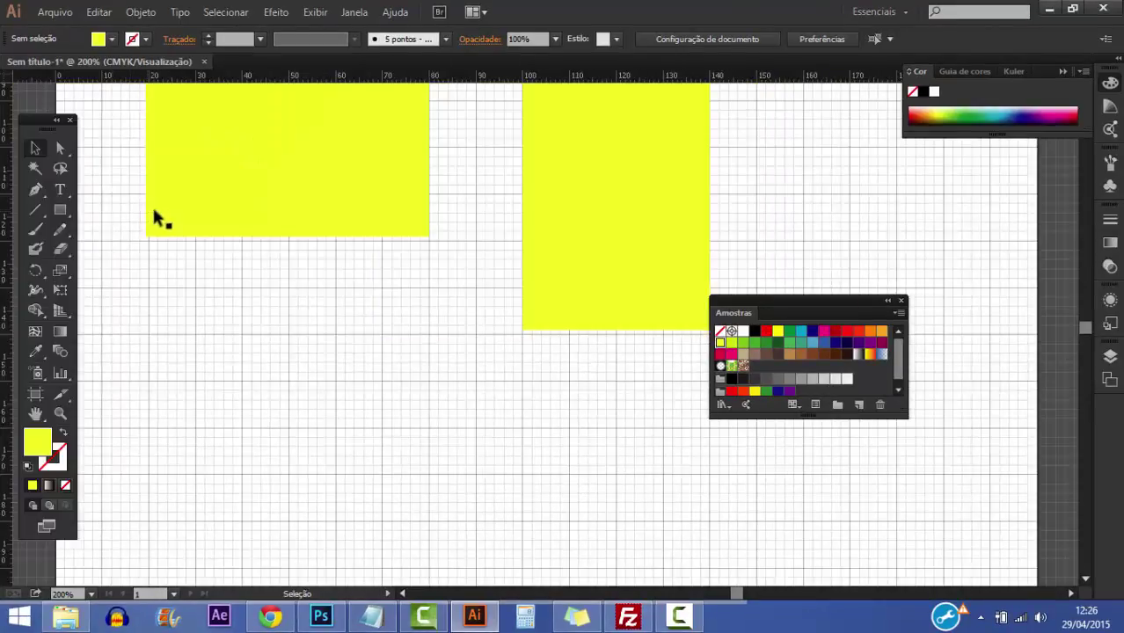
Change the general measurement units in the preferences to inches (Polegadas)
{"action": "left_click", "coordinate": [97, 12]}
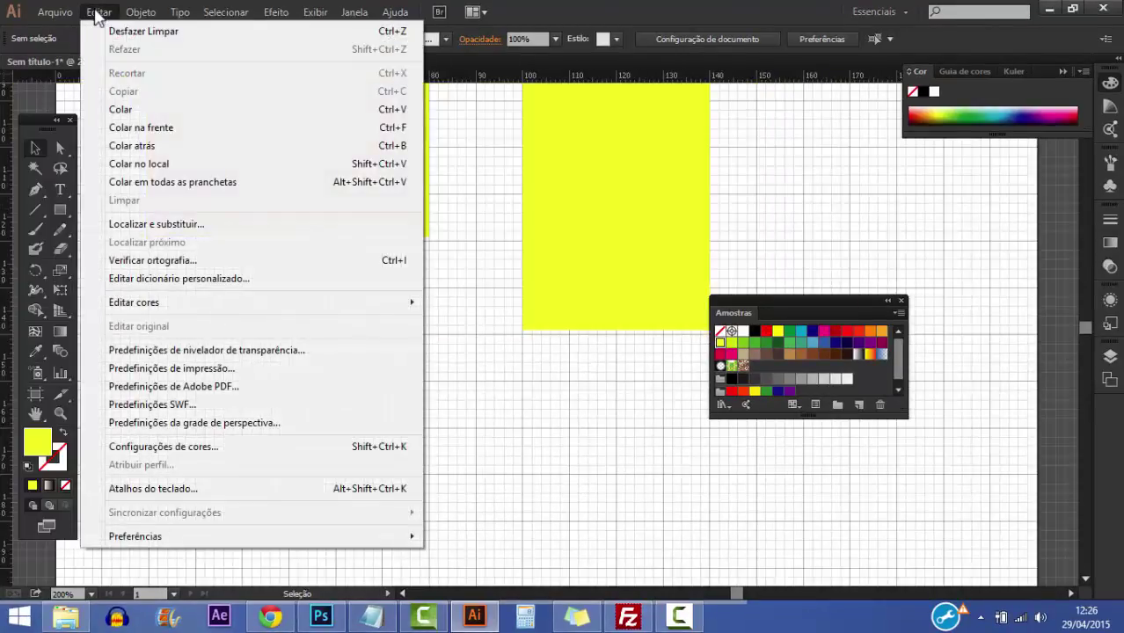
{"action": "mouse_move", "coordinate": [102, 535]}
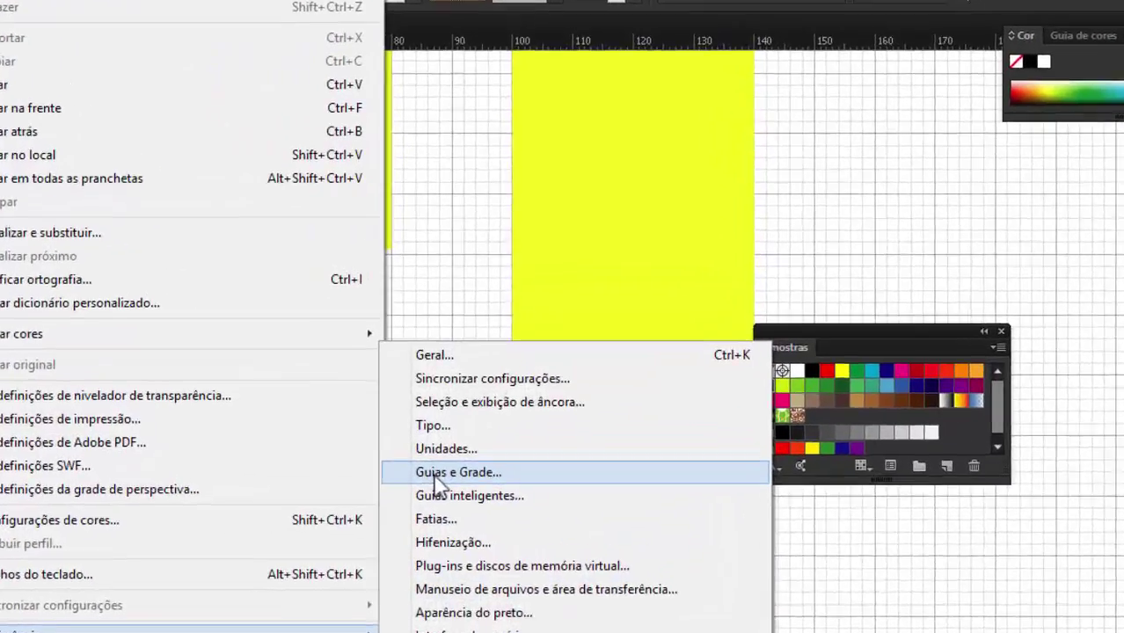
{"action": "left_click", "coordinate": [471, 410]}
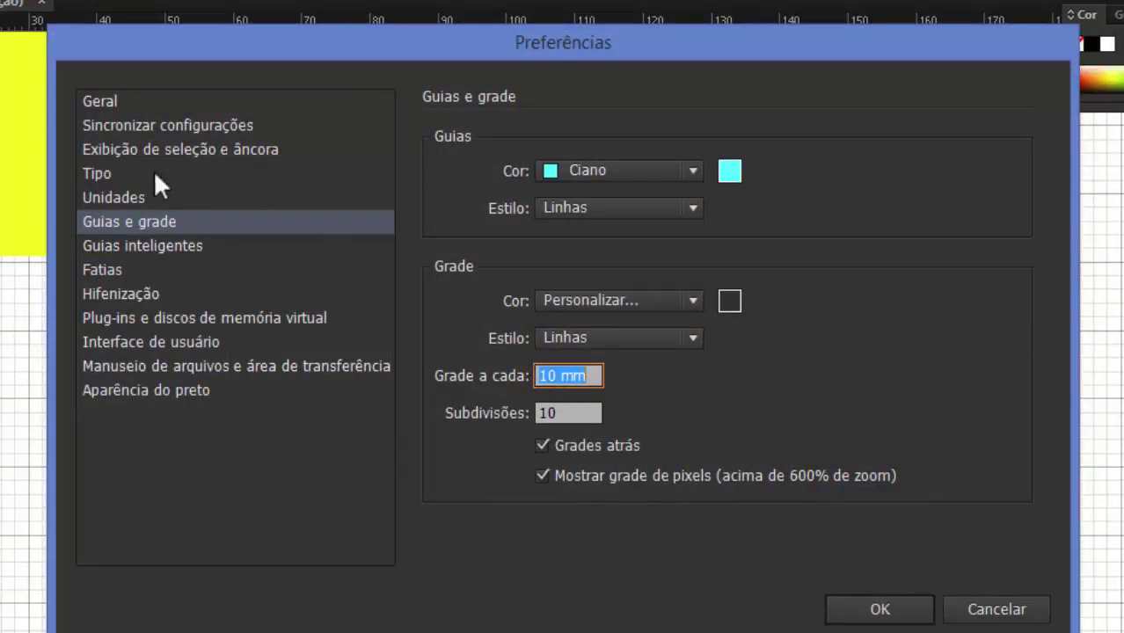
{"action": "left_click", "coordinate": [107, 199]}
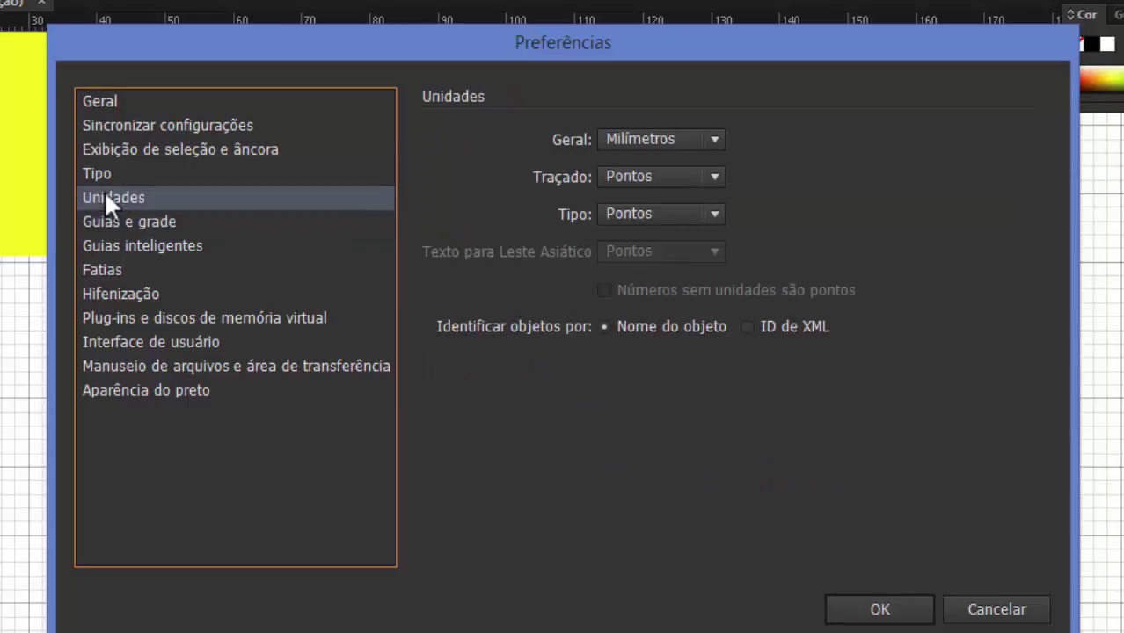
{"action": "left_click", "coordinate": [657, 139]}
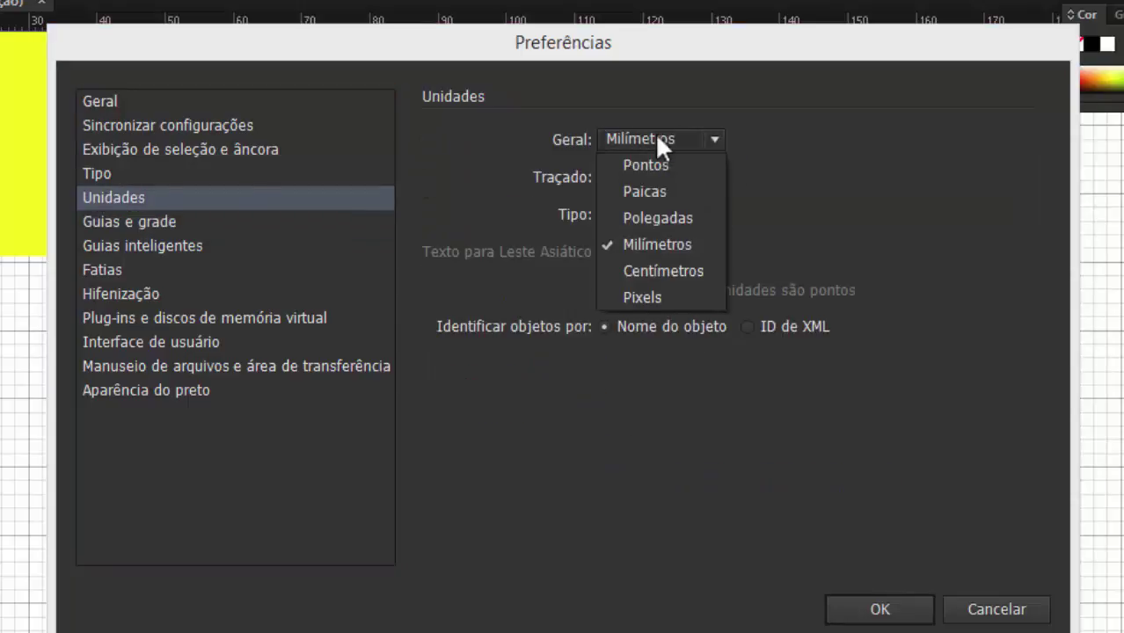
{"action": "left_click", "coordinate": [638, 214]}
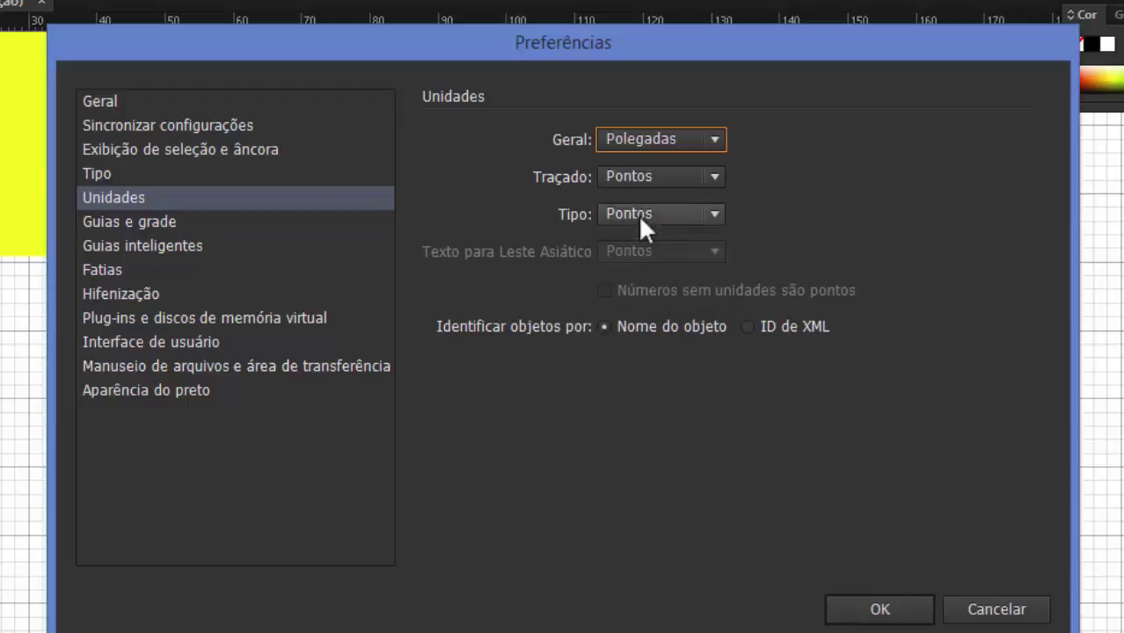
{"action": "left_click", "coordinate": [110, 231]}
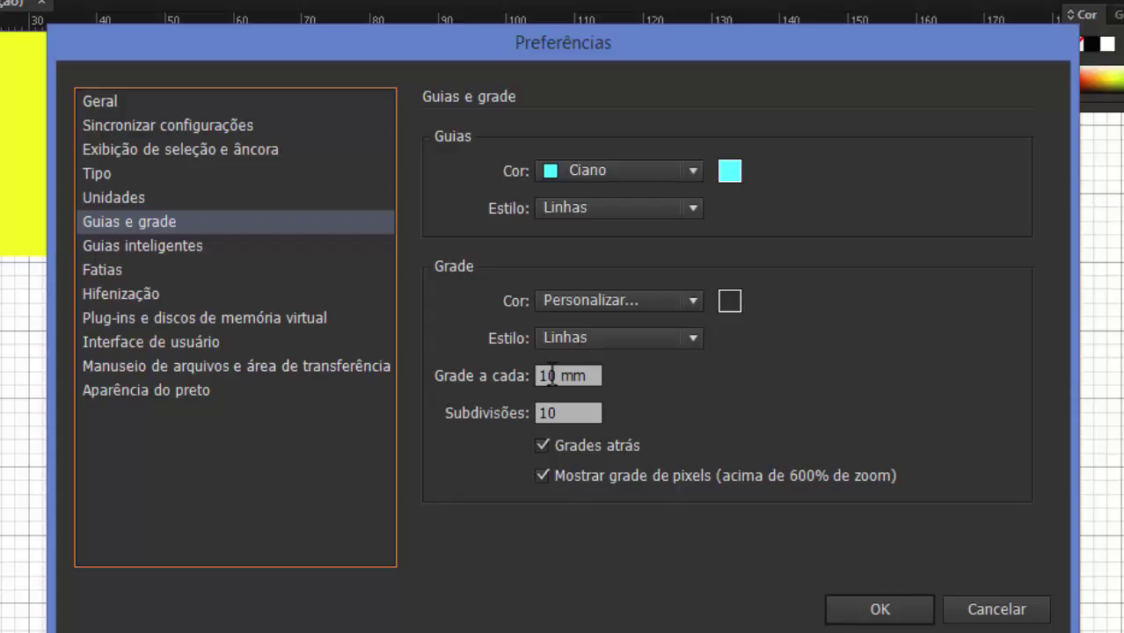
{"action": "left_click", "coordinate": [889, 616]}
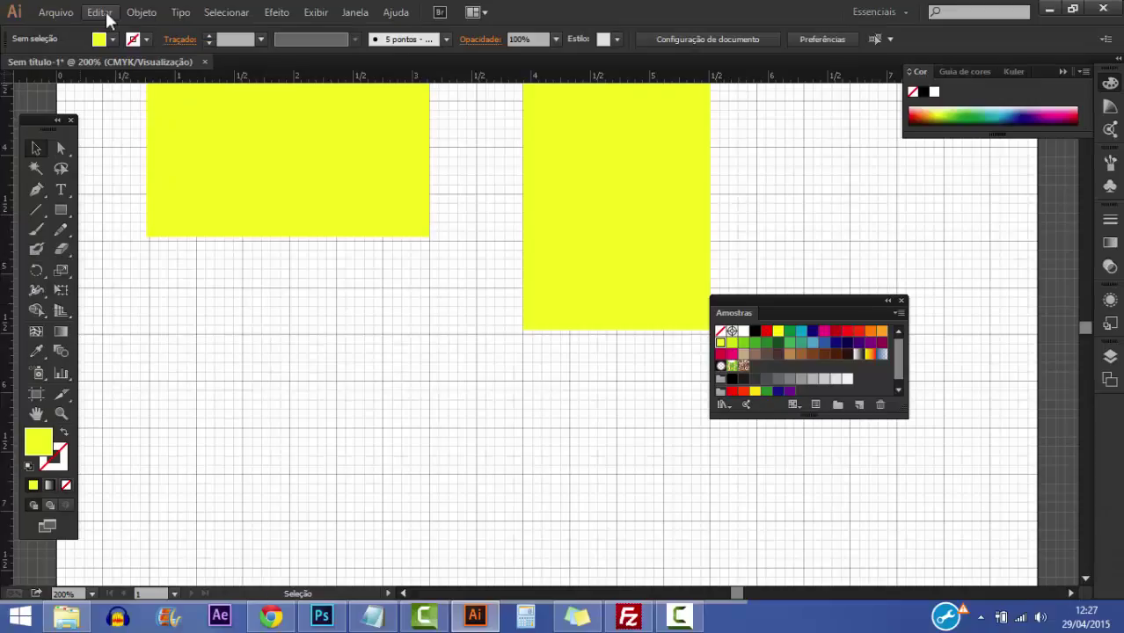
Set the gridline spacing in the guides and grid preferences to 1 in
{"action": "left_click", "coordinate": [106, 12]}
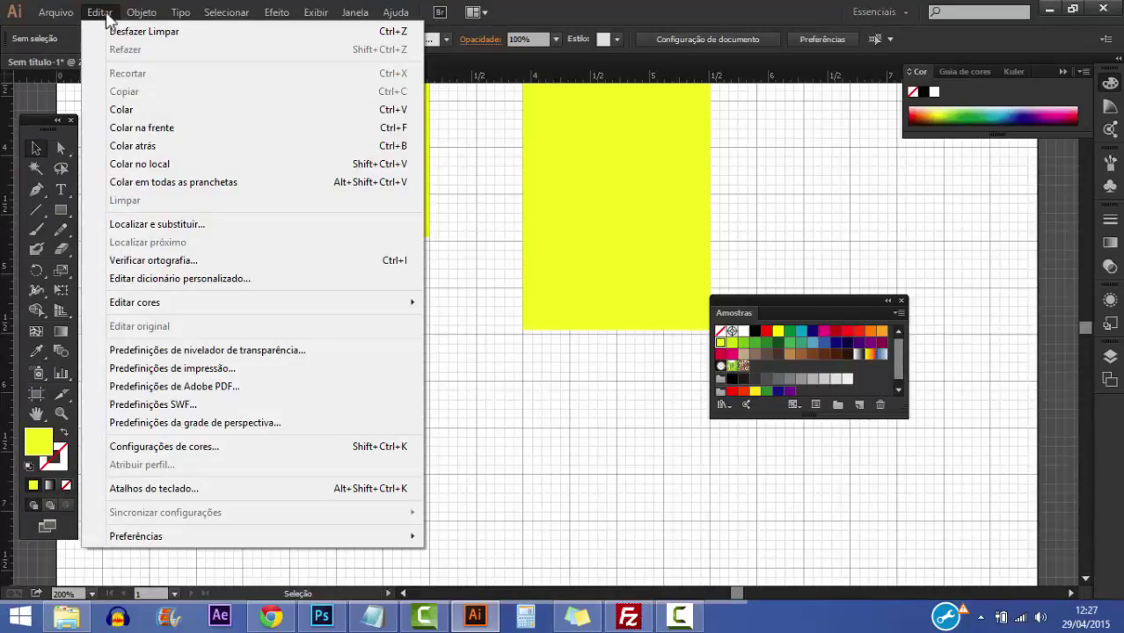
{"action": "left_click", "coordinate": [106, 13]}
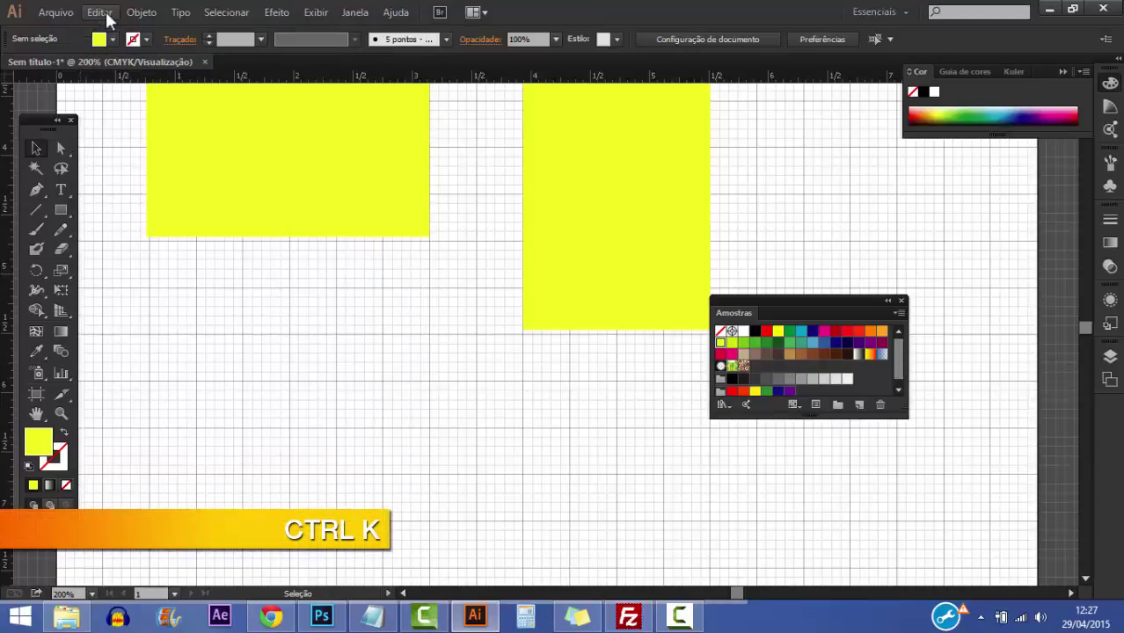
{"action": "key", "text": "ctrl+k"}
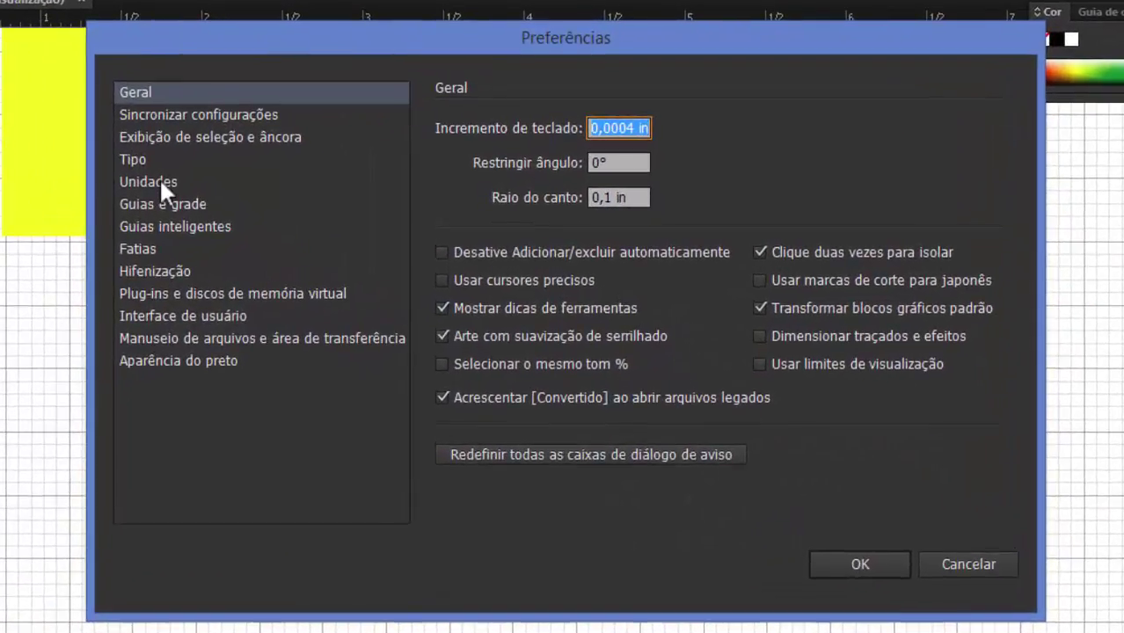
{"action": "left_click", "coordinate": [205, 188]}
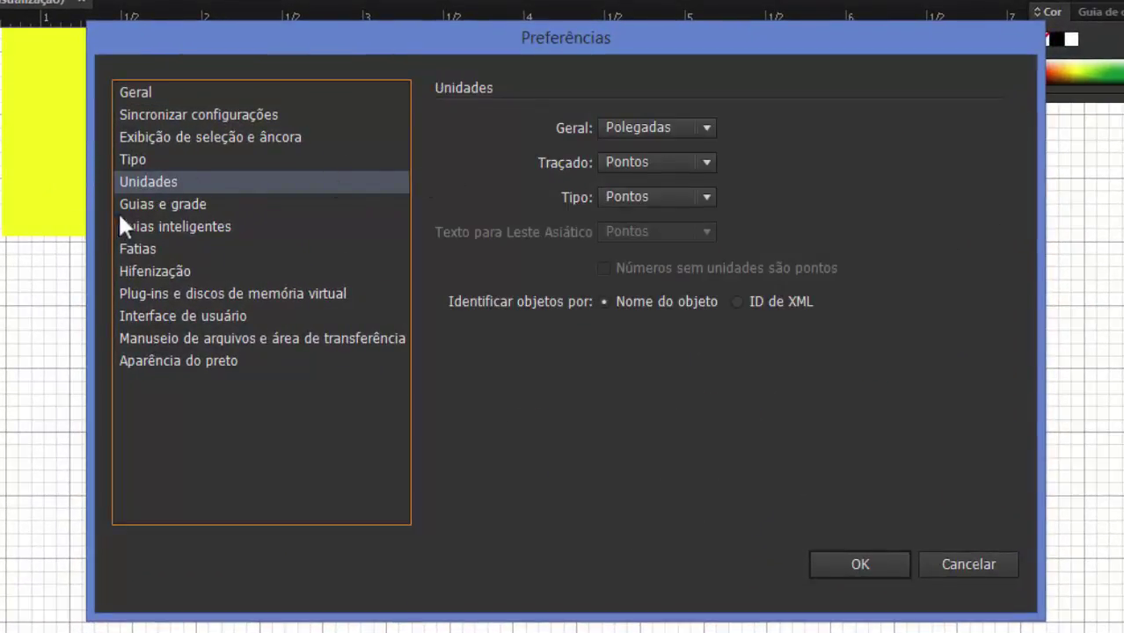
{"action": "left_click", "coordinate": [135, 203]}
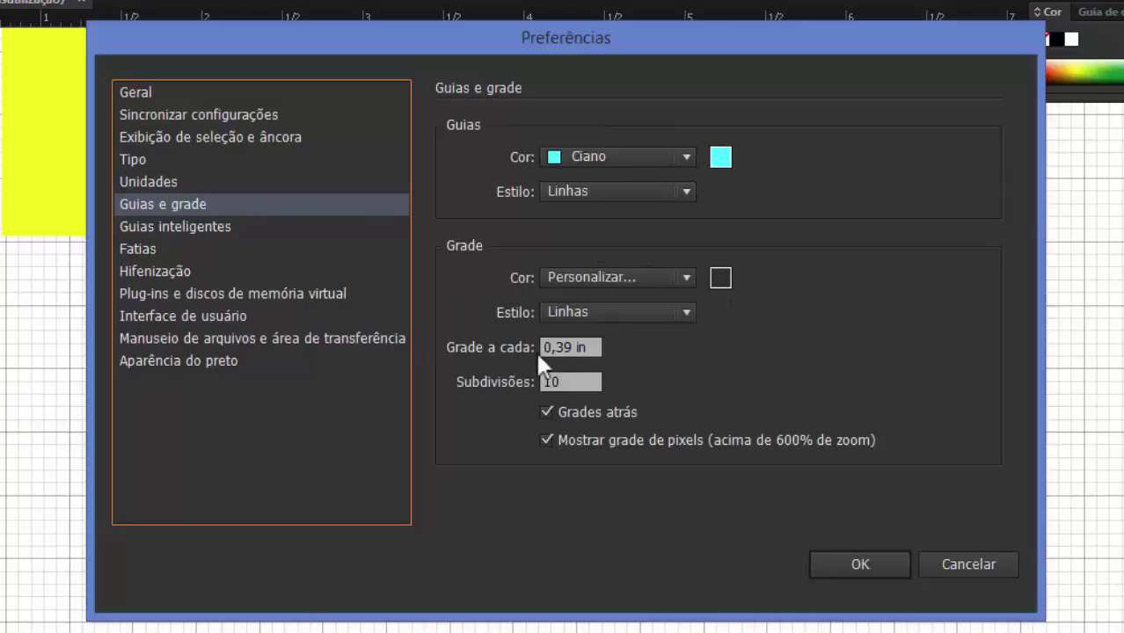
{"action": "left_click", "coordinate": [587, 348]}
{"action": "left_click", "coordinate": [588, 348]}
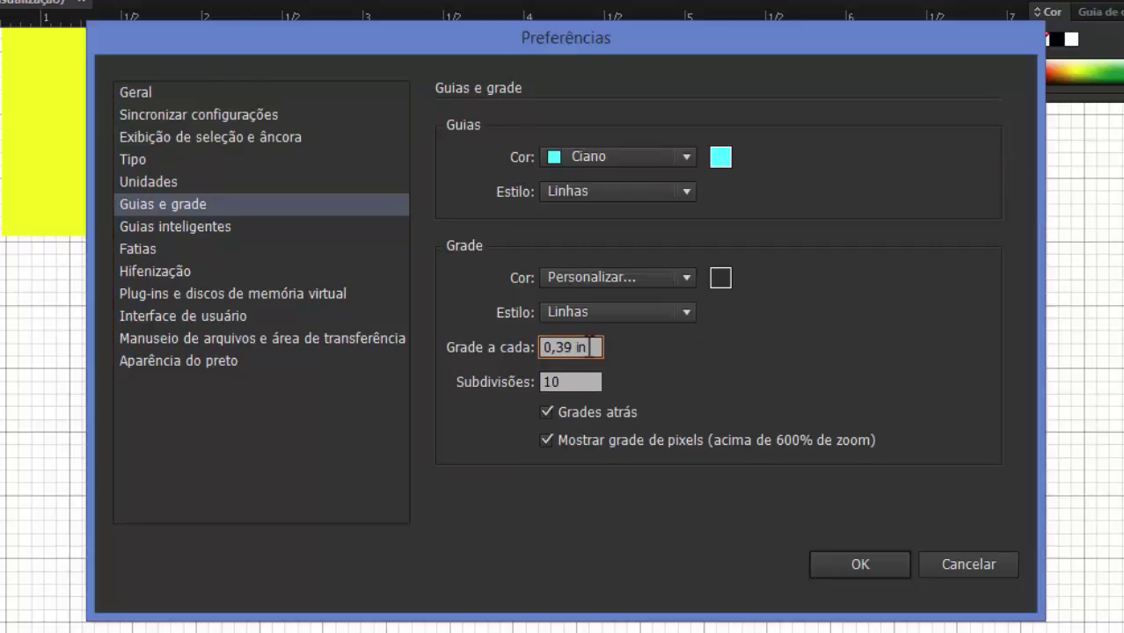
{"action": "left_click_drag", "start_coordinate": [588, 347], "coordinate": [517, 339]}
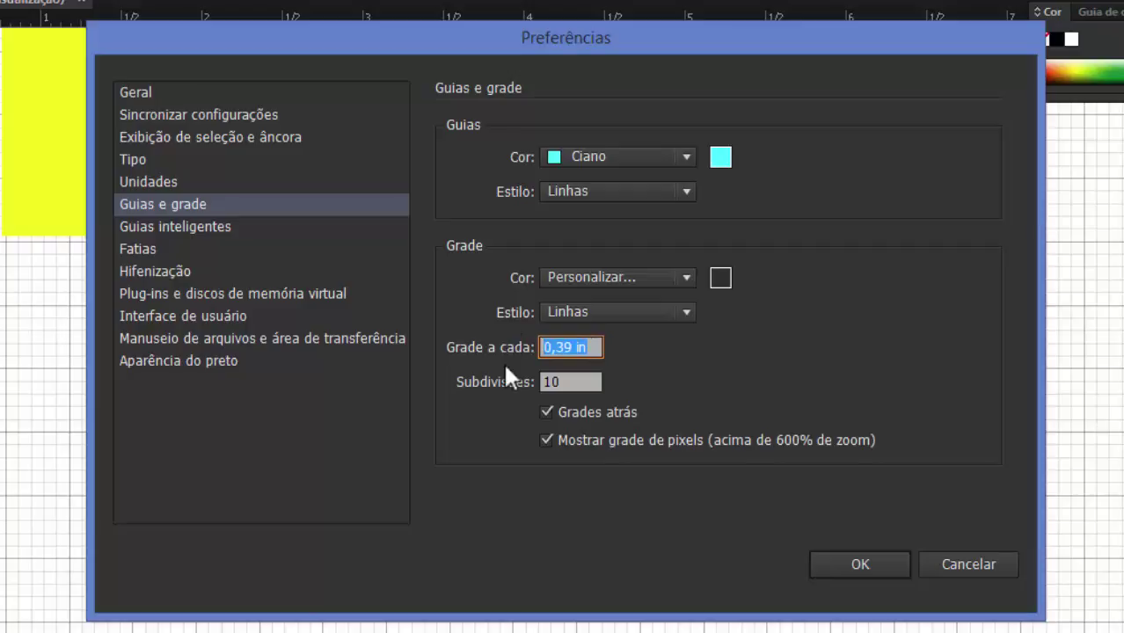
{"action": "type", "text": "1"}
Set the grid subdivisions to 72 and apply the preferences
{"action": "left_click", "coordinate": [570, 382]}
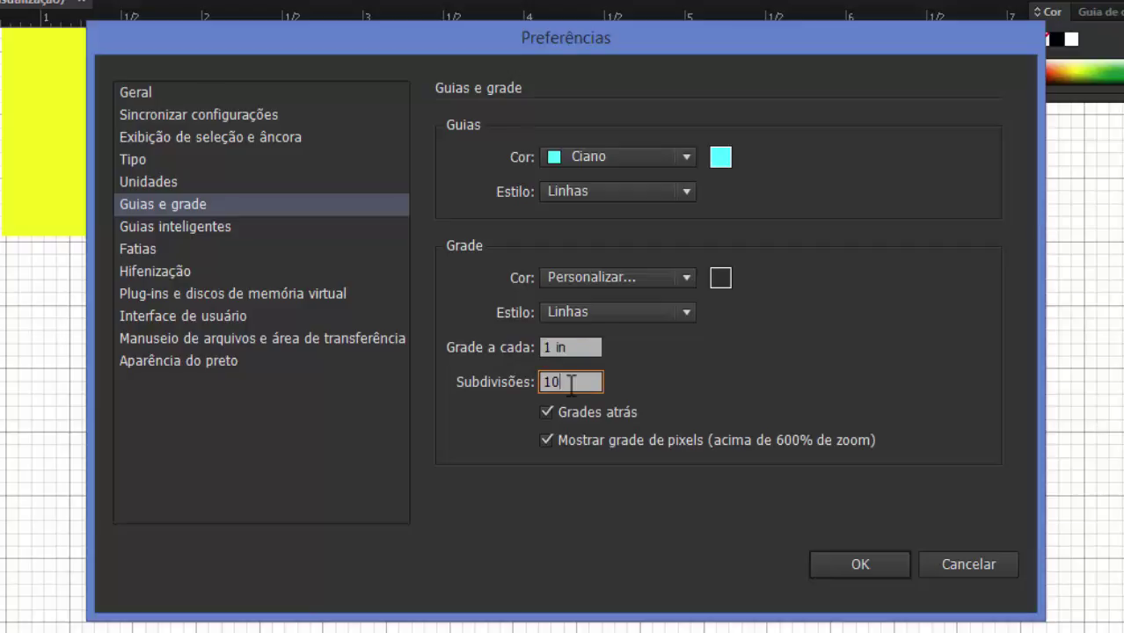
{"action": "key", "text": "BackSpace"}
{"action": "key", "text": "BackSpace"}
{"action": "type", "text": "72"}
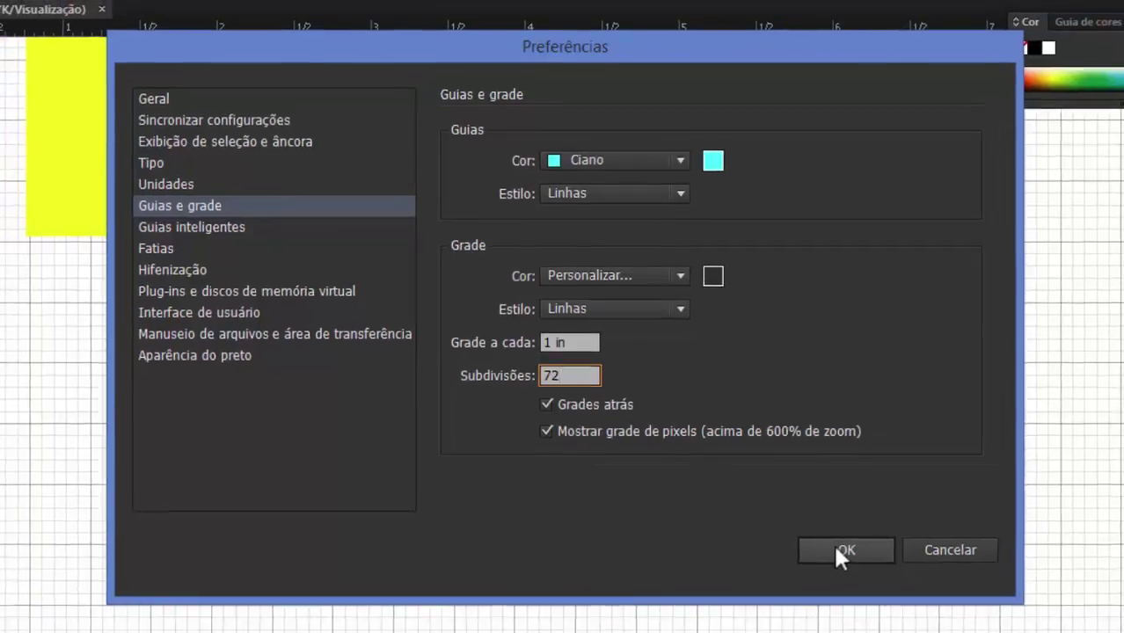
{"action": "left_click", "coordinate": [852, 564]}
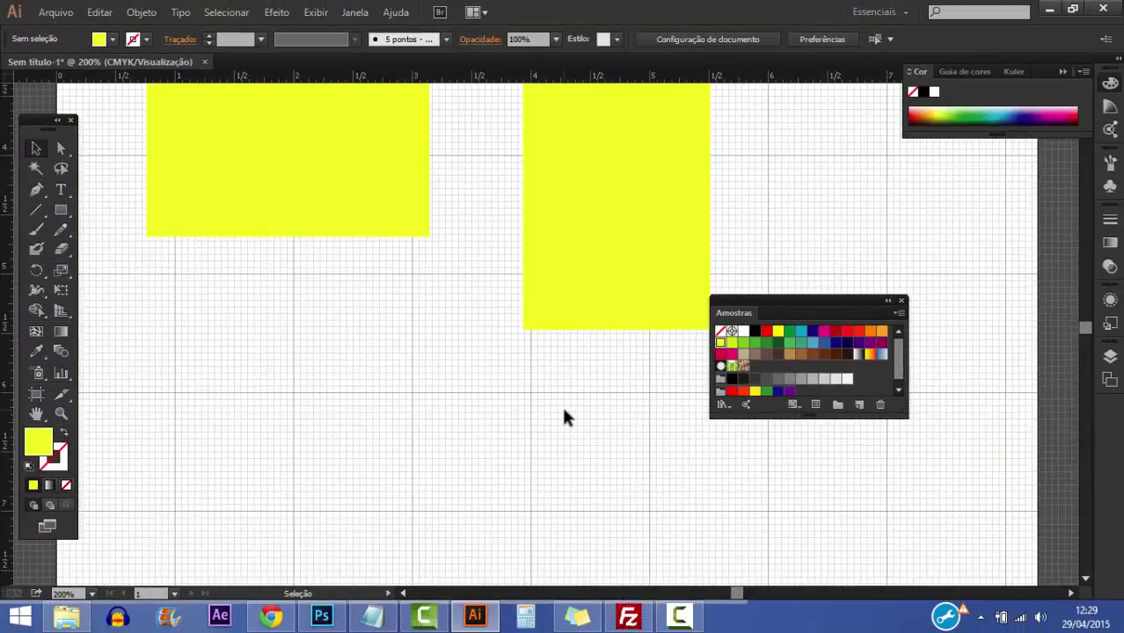
Draw a 1 × 1 in yellow square filling one main grid cell, starting at 3 in across and 8 in down
{"action": "key", "text": "a"}
{"action": "key", "text": "ctrl+plus"}
{"action": "key", "text": "ctrl+plus"}
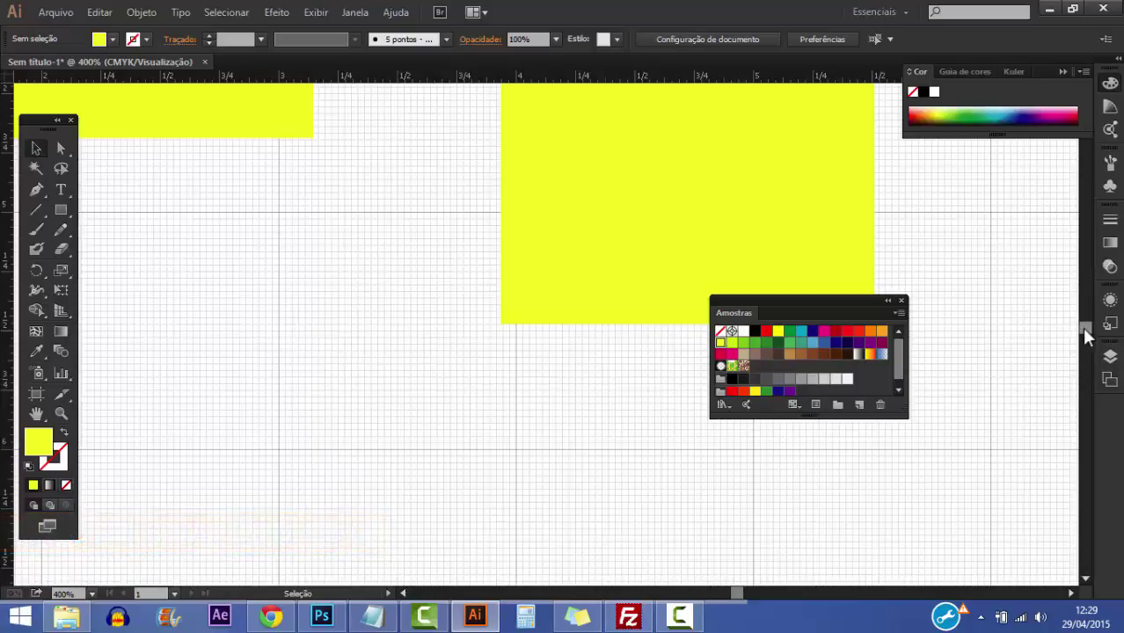
{"action": "scroll", "coordinate": [1087, 337], "scroll_direction": "down", "scroll_amount": 3}
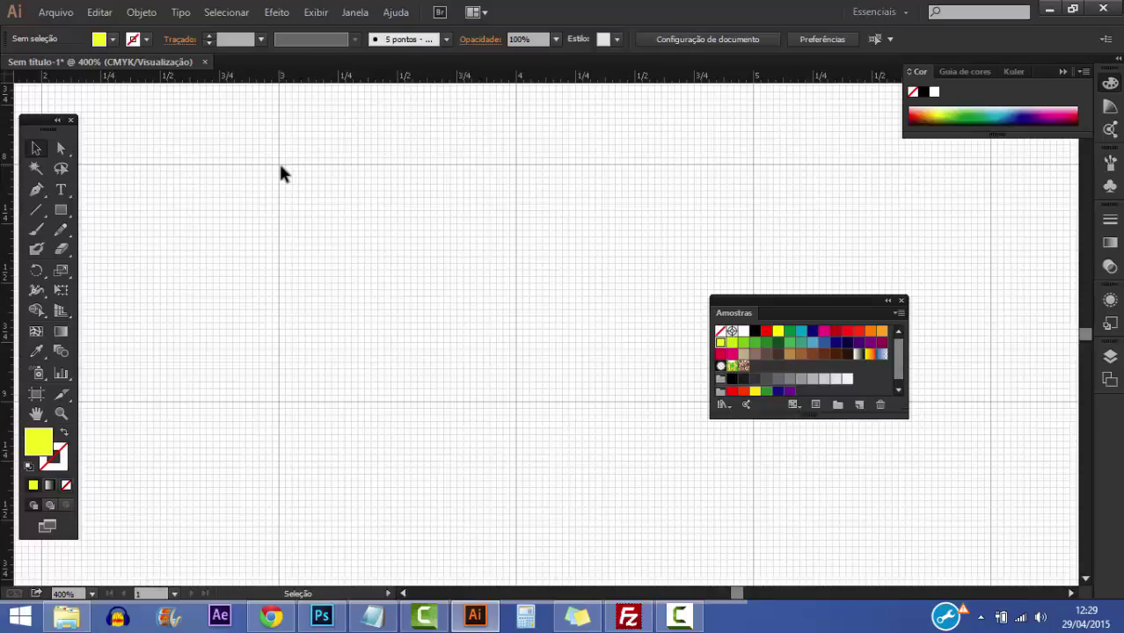
{"action": "left_click", "coordinate": [63, 208]}
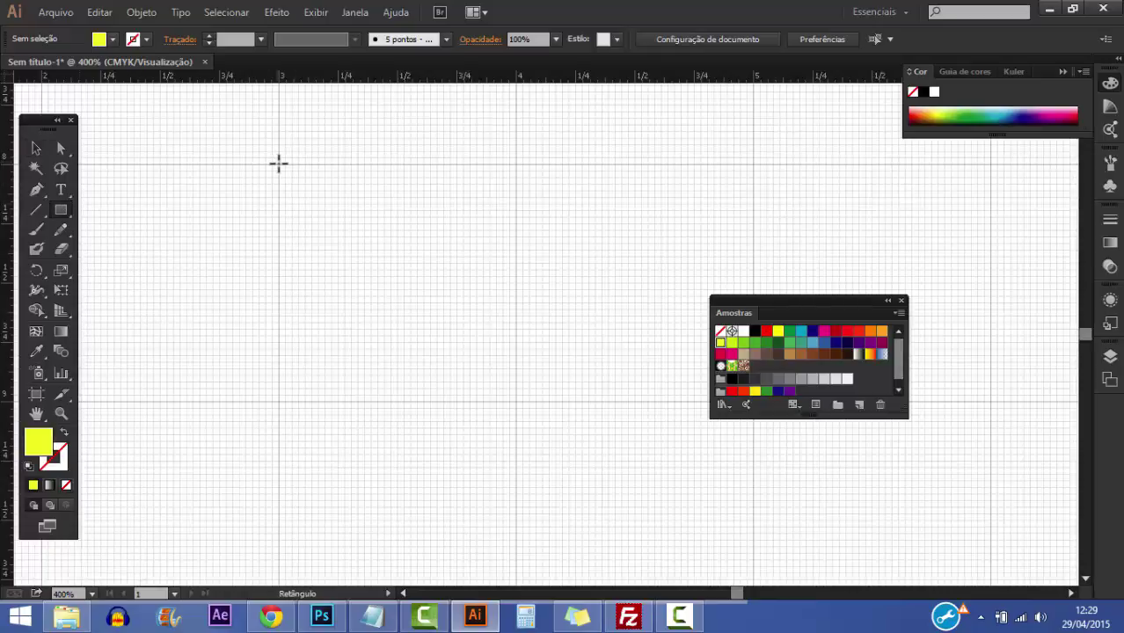
{"action": "left_click_drag", "start_coordinate": [278, 164], "coordinate": [515, 403]}
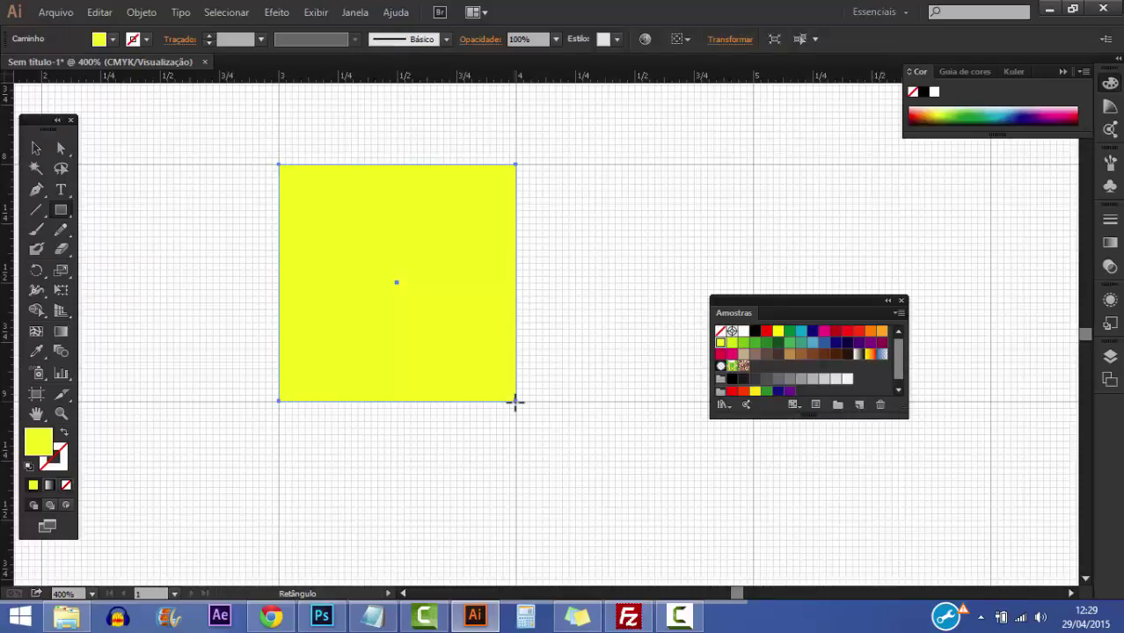